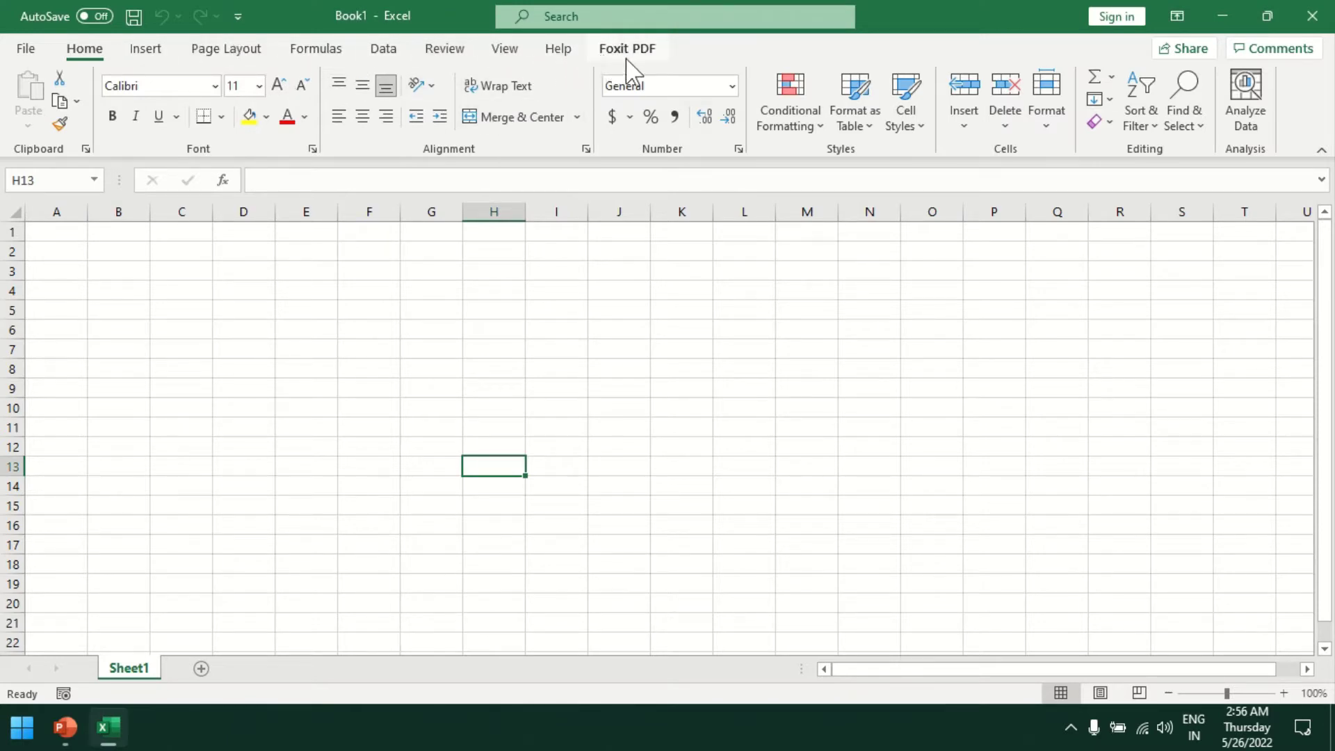
# - Turn on the Developer tab under Main Tabs in Excel Options' Customize Ribbon
pyautogui.click(25, 50)
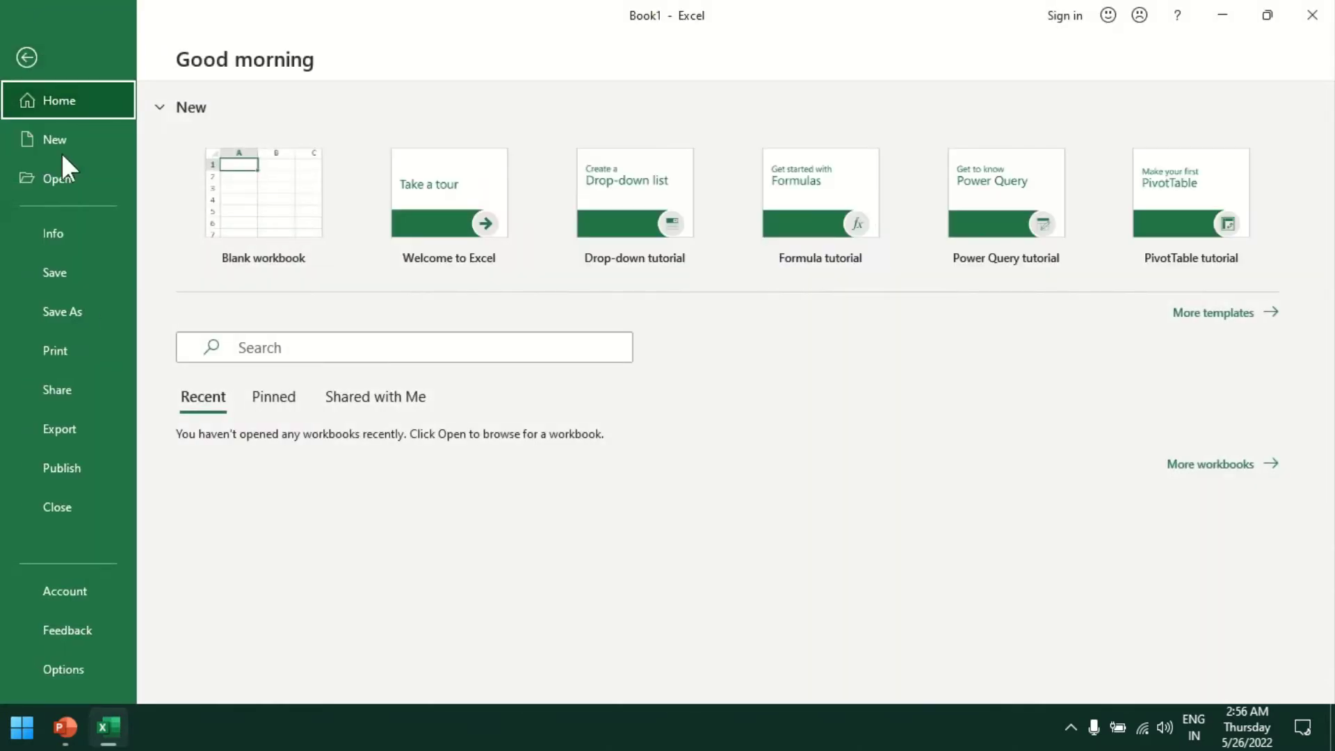
pyautogui.click(85, 663)
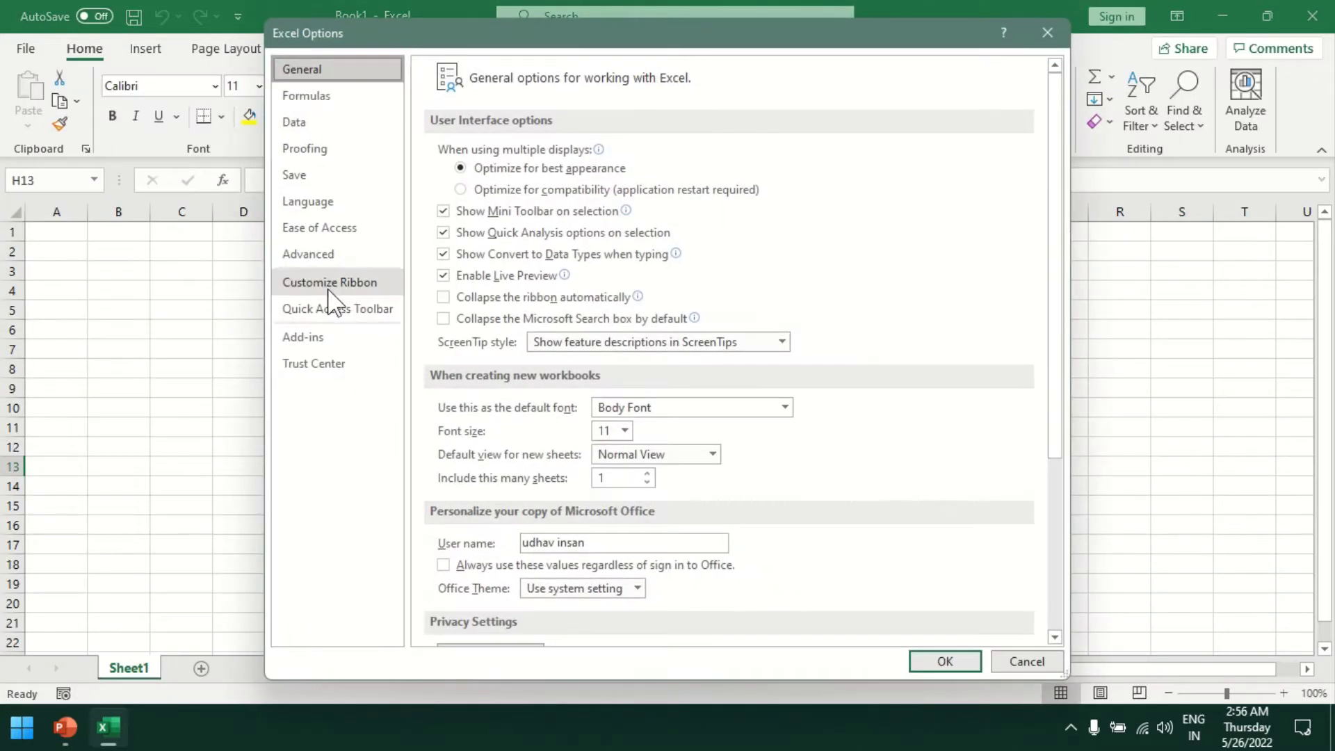
pyautogui.click(334, 285)
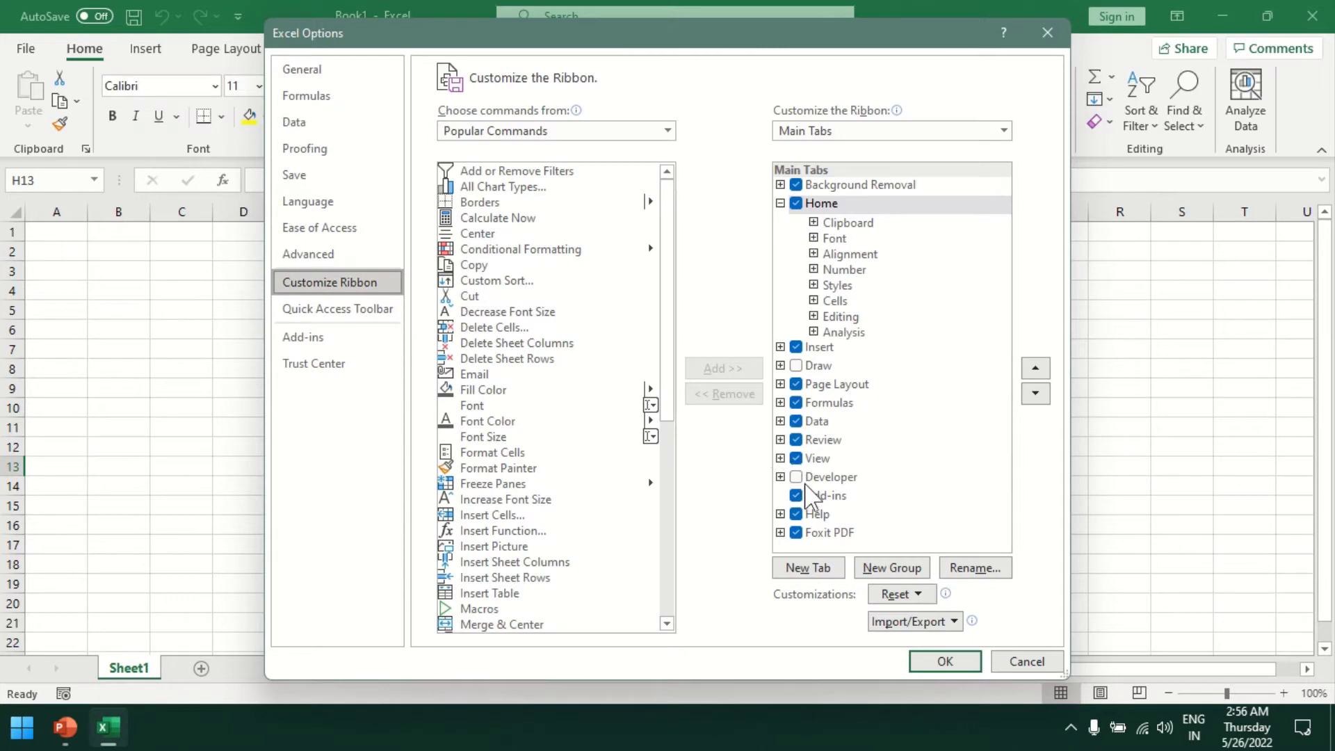
pyautogui.click(796, 478)
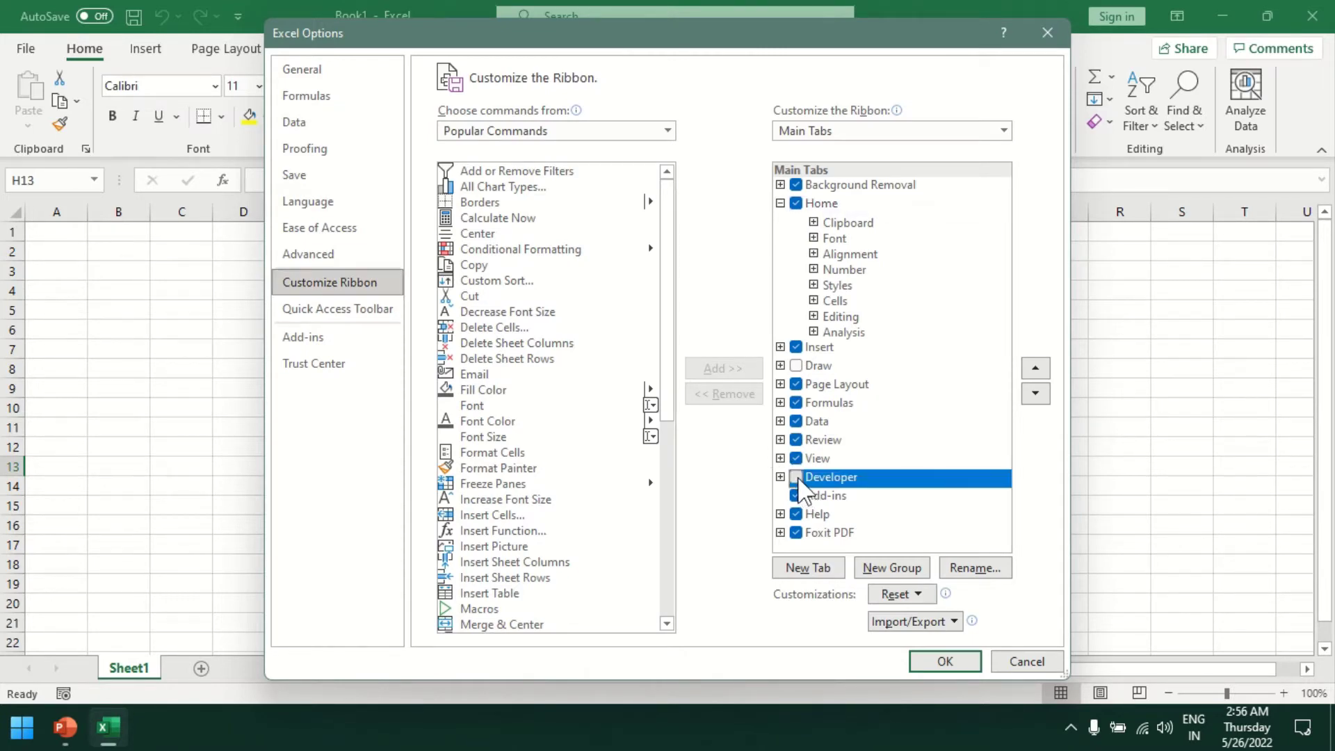
pyautogui.click(942, 656)
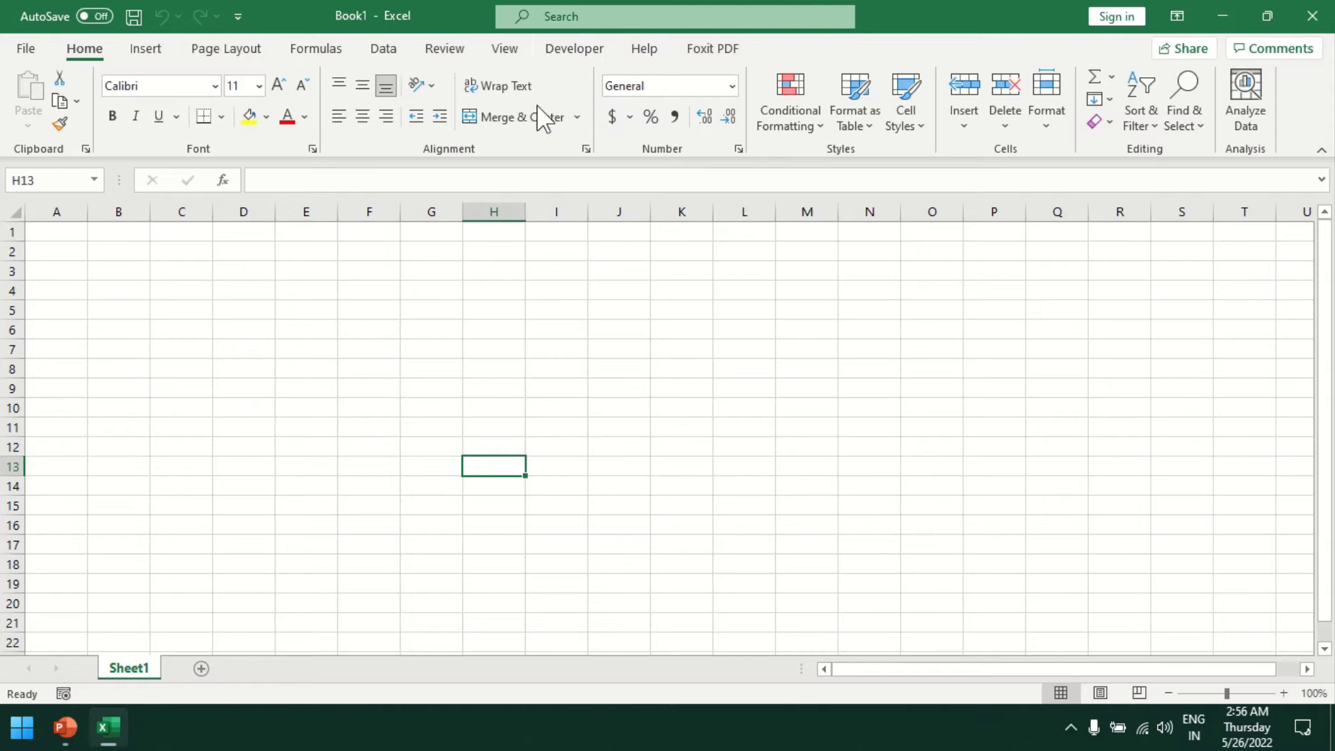
# - Switch to the Developer ribbon tab, then put focus back on the Book1 worksheet
pyautogui.click(567, 62)
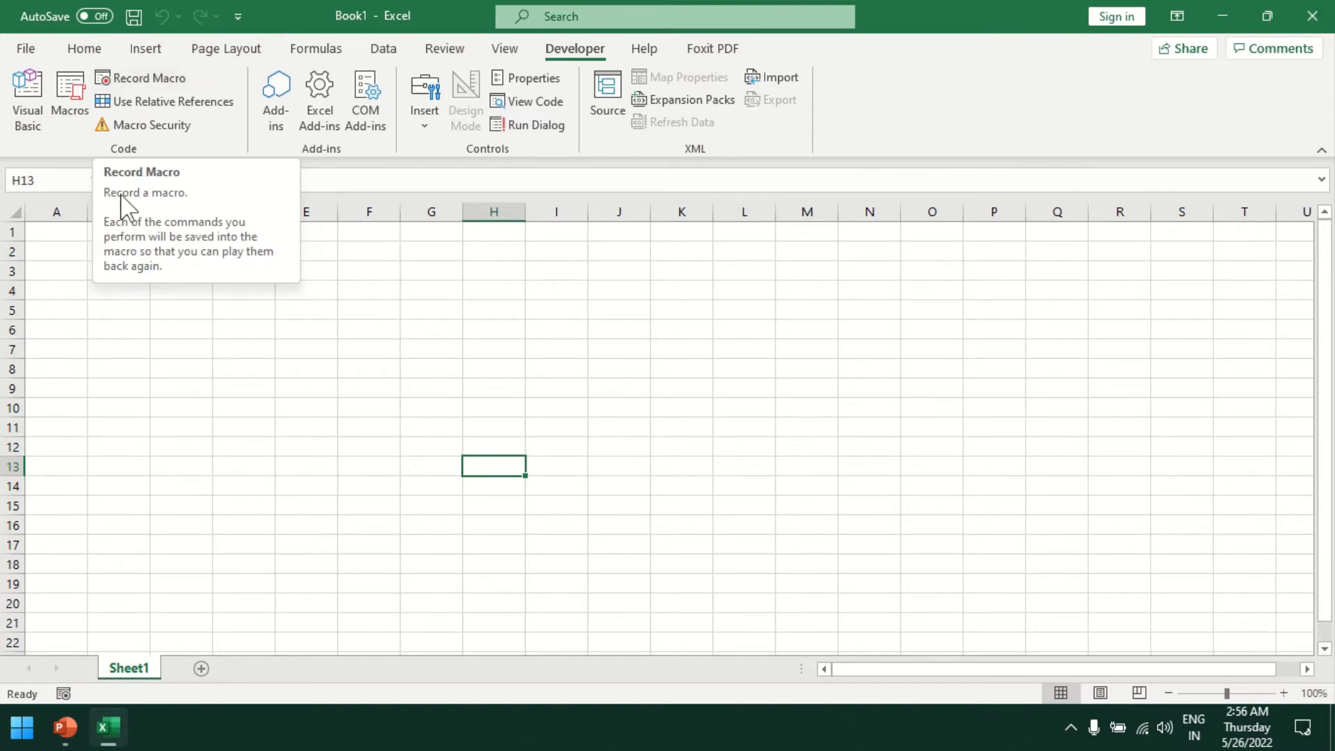
pyautogui.click(137, 370)
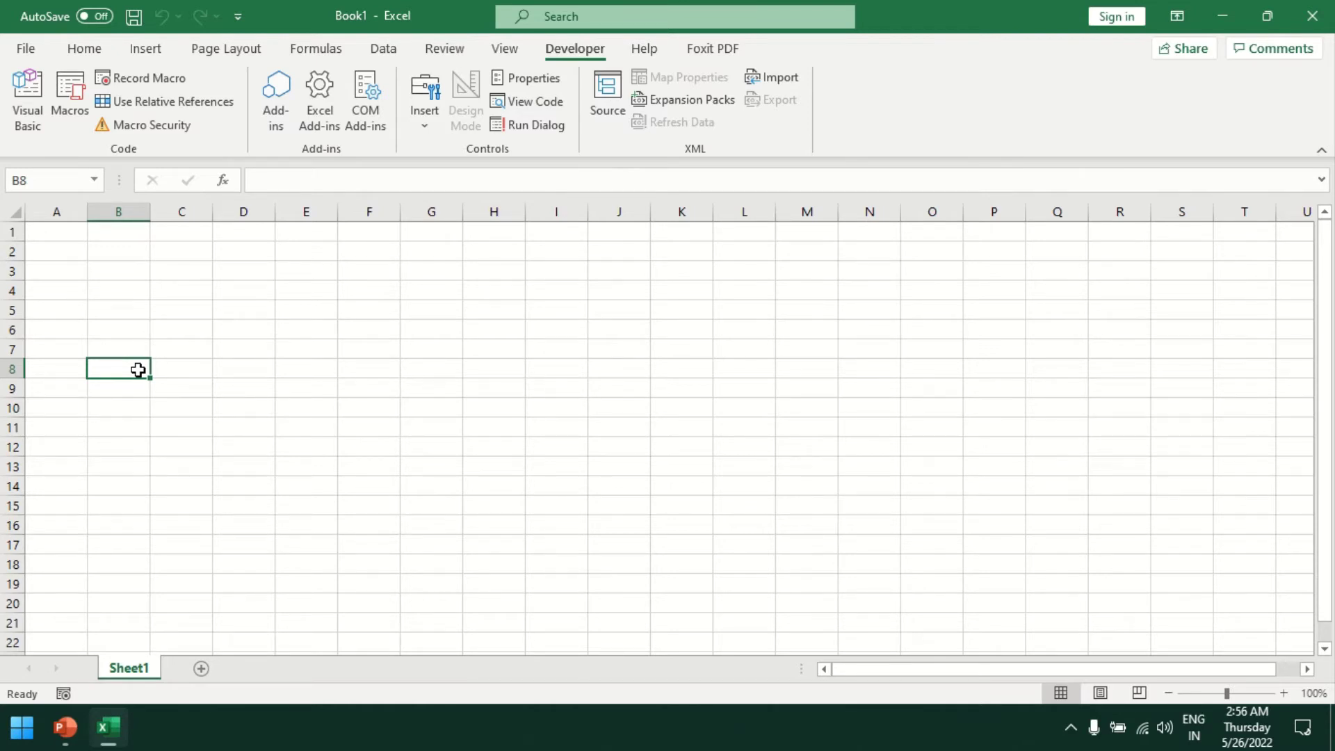
# - Enter the headers a, b, c across cells A1:C1
pyautogui.click(54, 233)
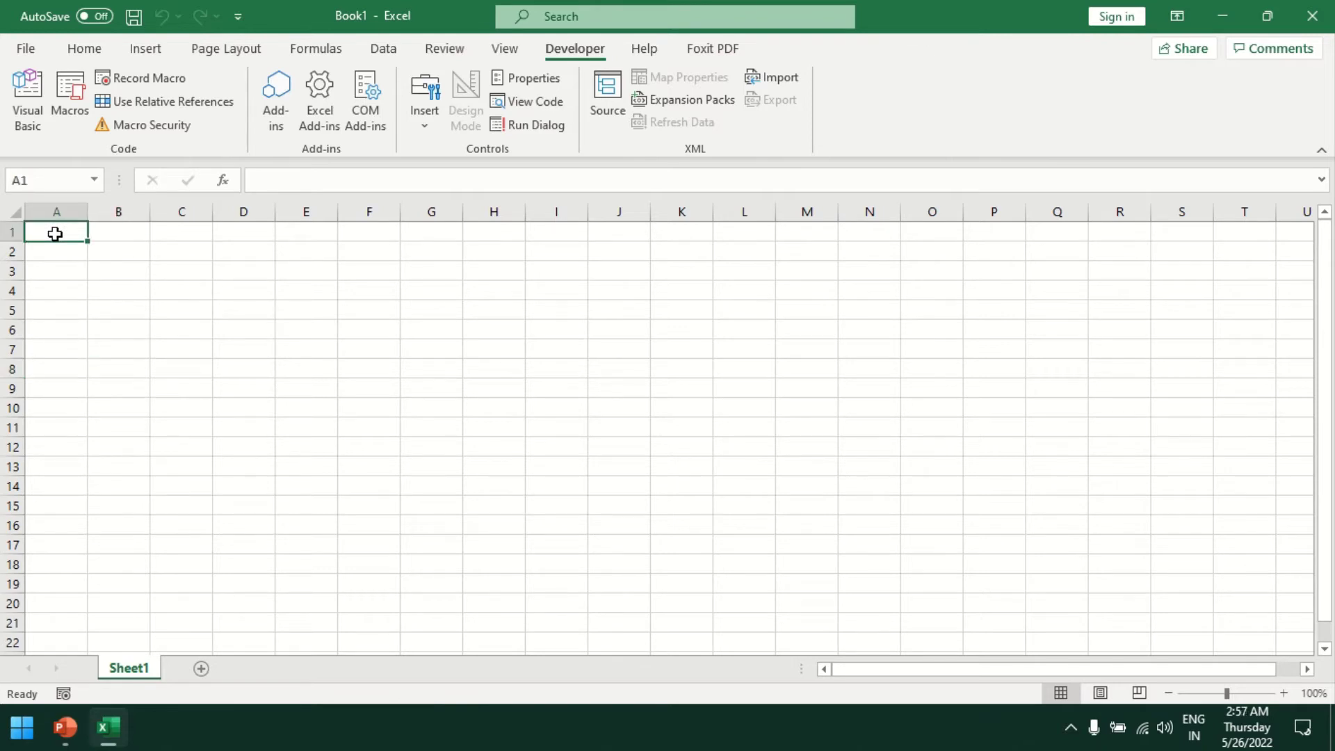
pyautogui.write('a')
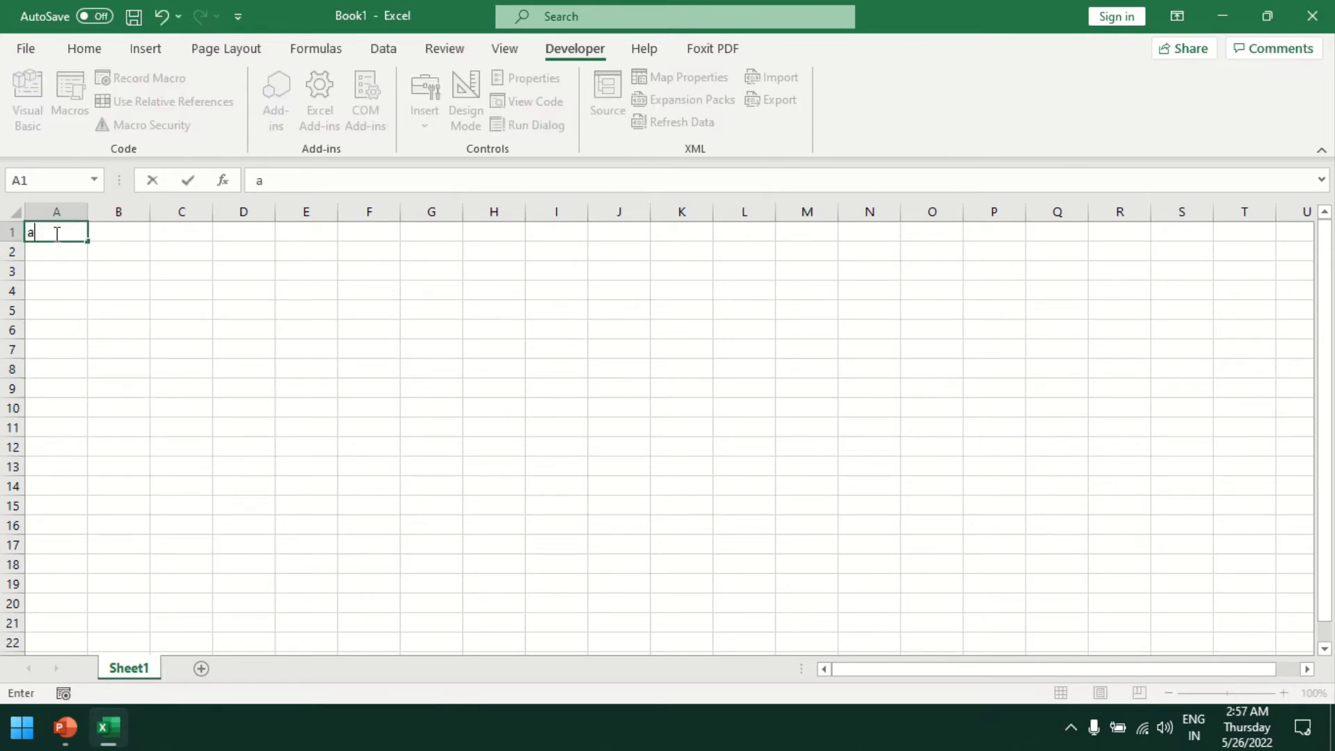
pyautogui.press('Tab')
pyautogui.write('b')
pyautogui.press('Tab')
pyautogui.write('c')
# - Enter 1, 2, 3 across A2:C2 and return to cell A1
pyautogui.press('Tab')
pyautogui.press('Down')
pyautogui.press('Down')
pyautogui.press('Home')
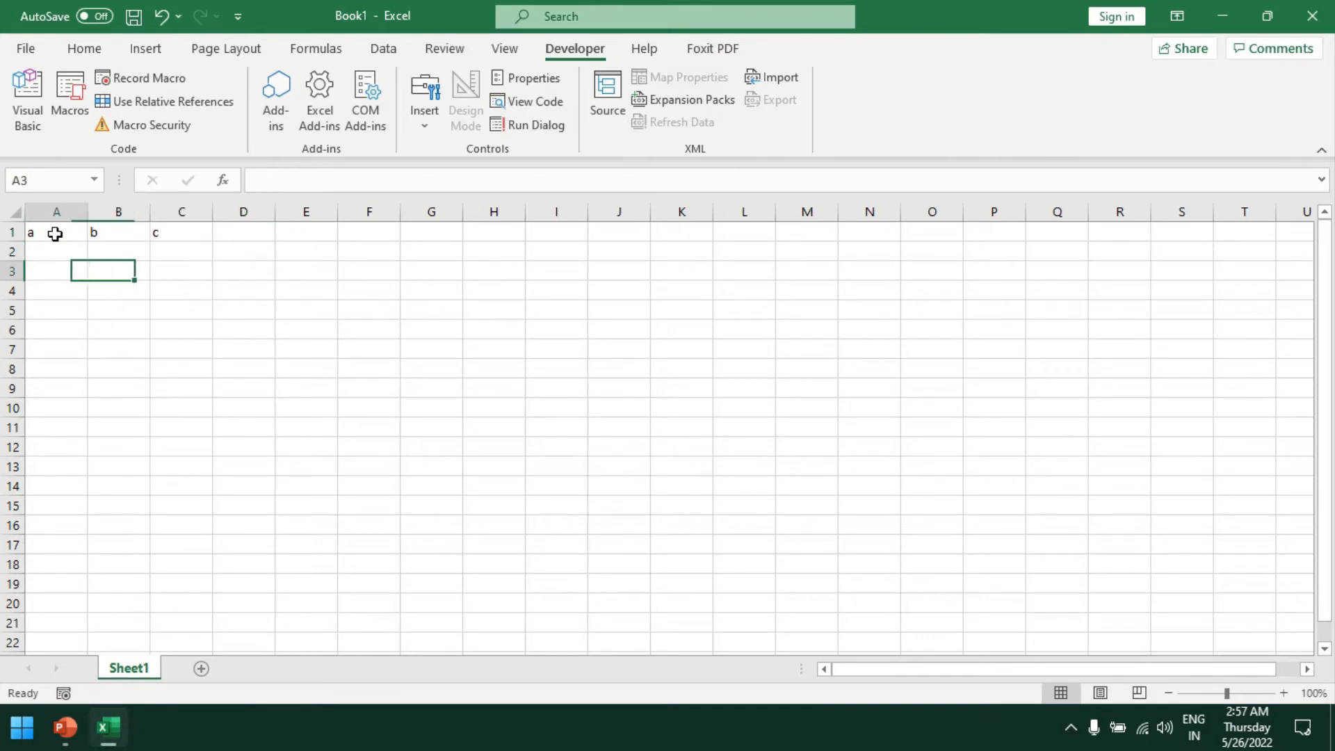
pyautogui.press('Up')
pyautogui.write('1')
pyautogui.press('Tab')
pyautogui.write('2')
pyautogui.press('Tab')
pyautogui.write('3')
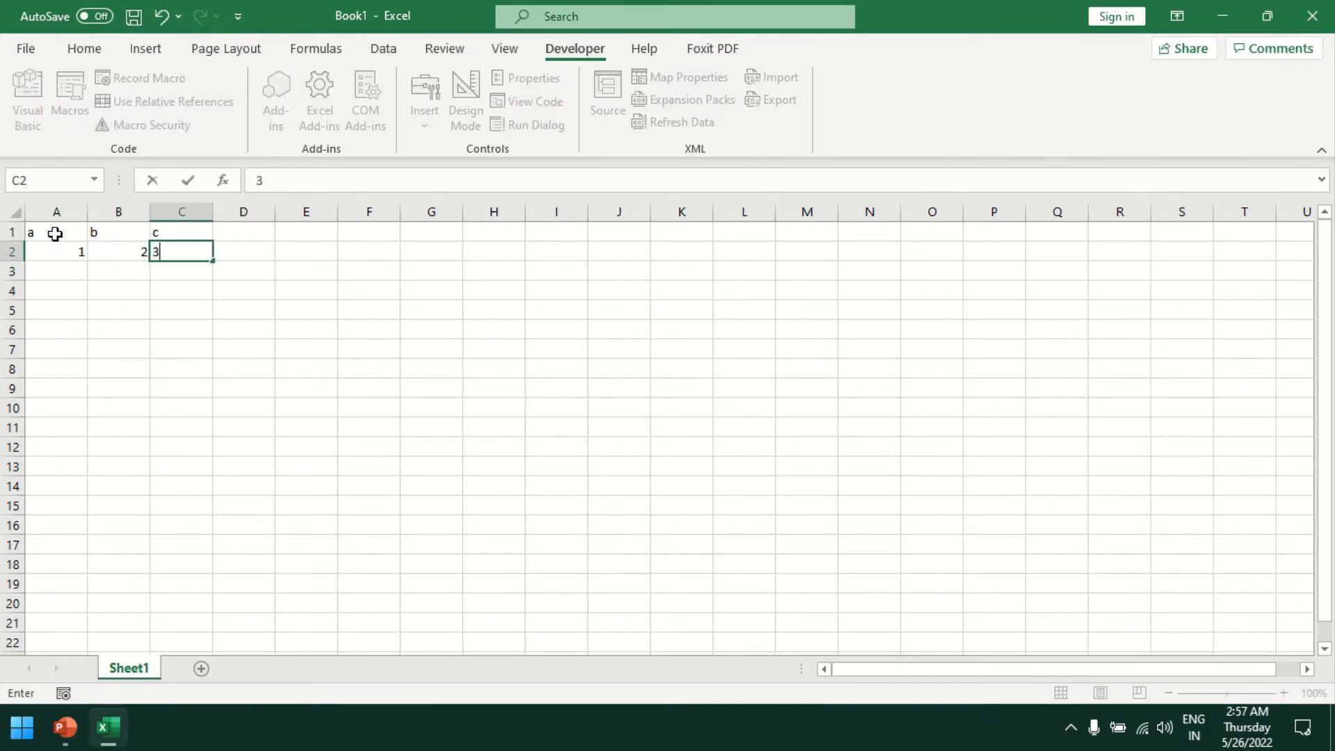
pyautogui.press('Tab')
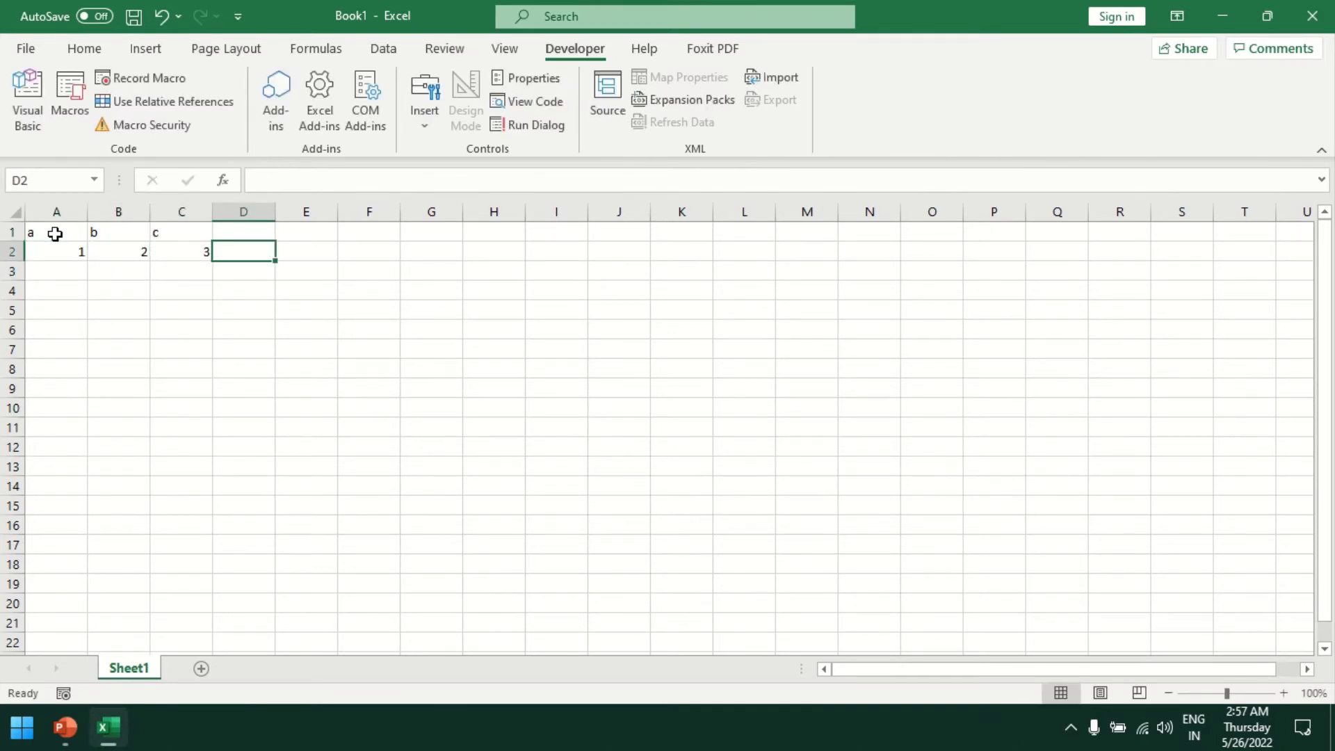
pyautogui.press('Left')
pyautogui.press('Left')
pyautogui.press('Up')
pyautogui.press('Left')
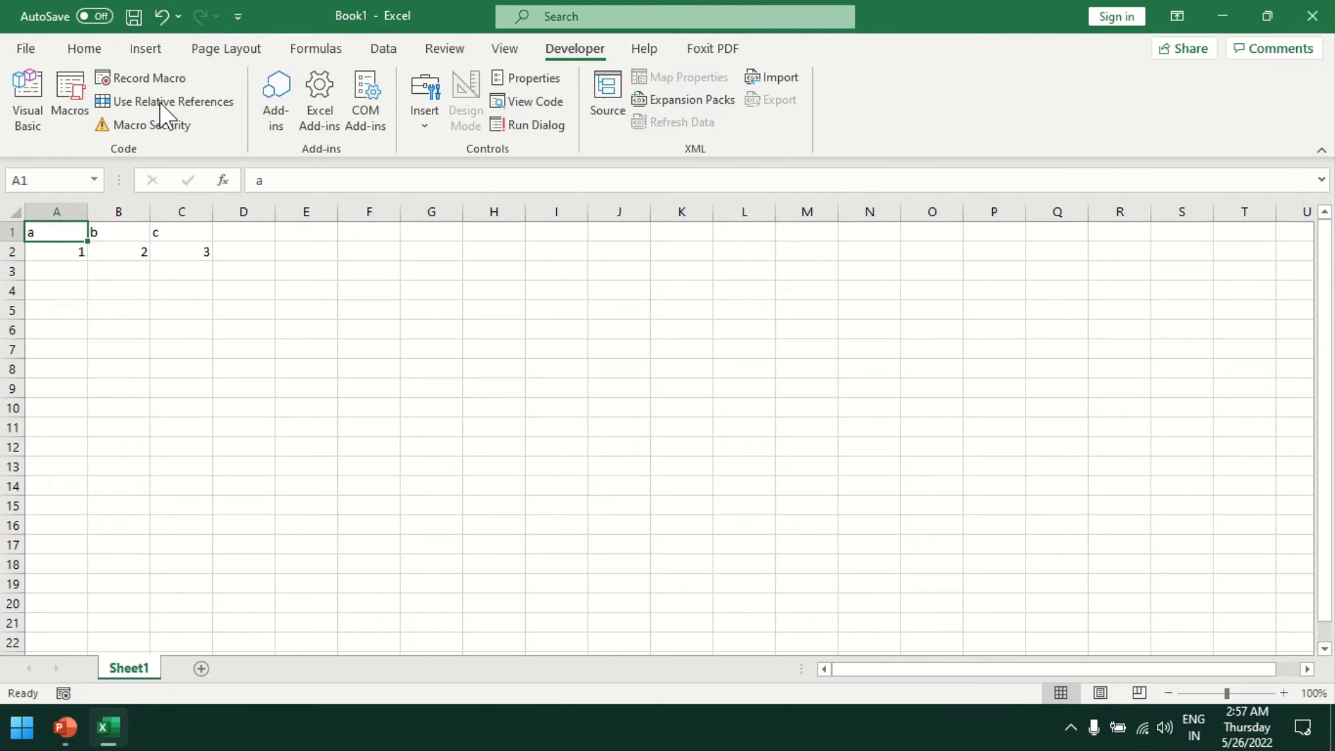
# - Start recording a macro named 'Test' stored in this workbook
pyautogui.click(148, 75)
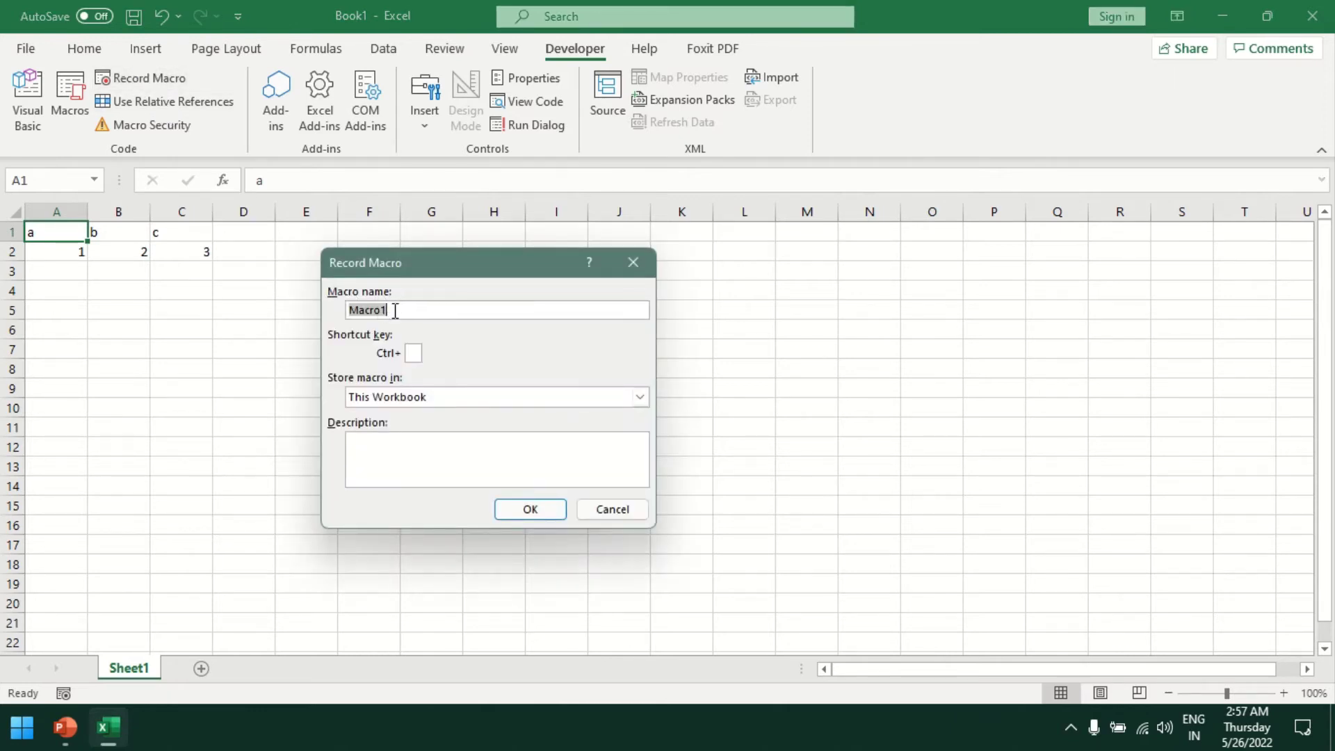
pyautogui.write('Test')
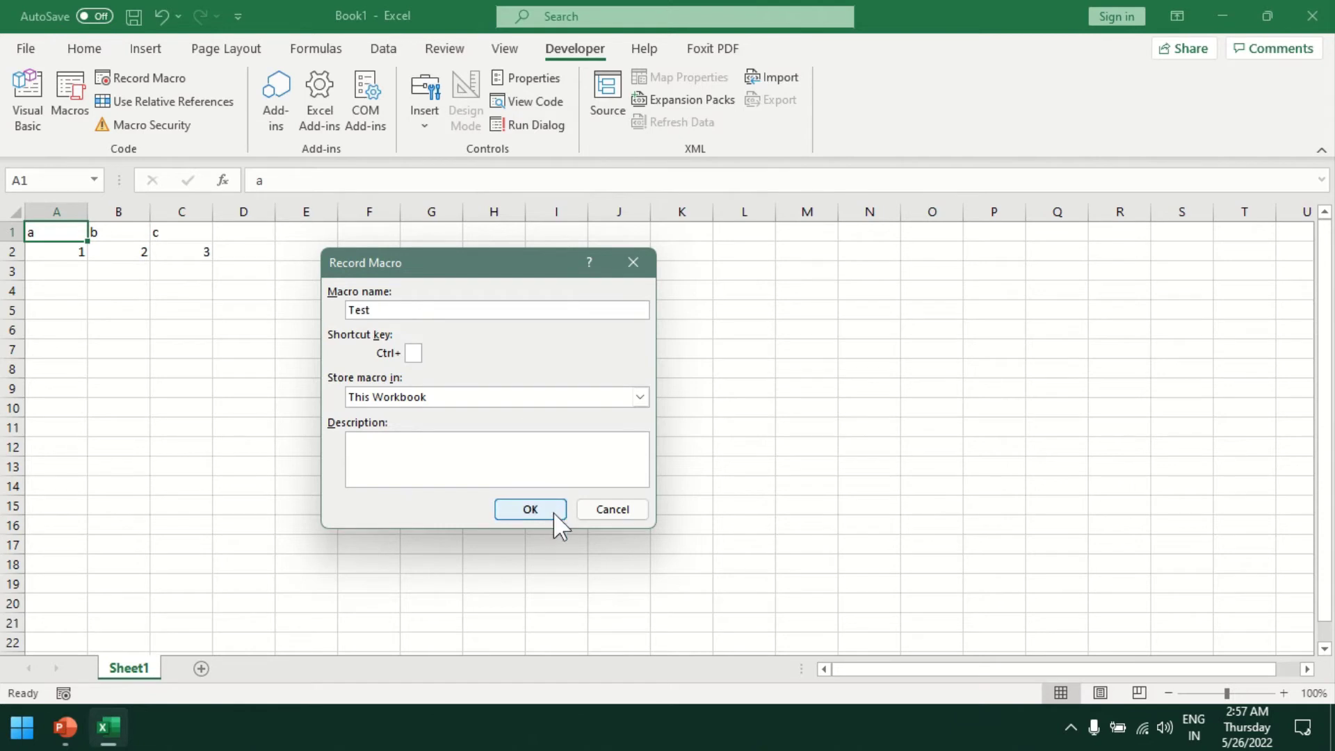
pyautogui.click(543, 514)
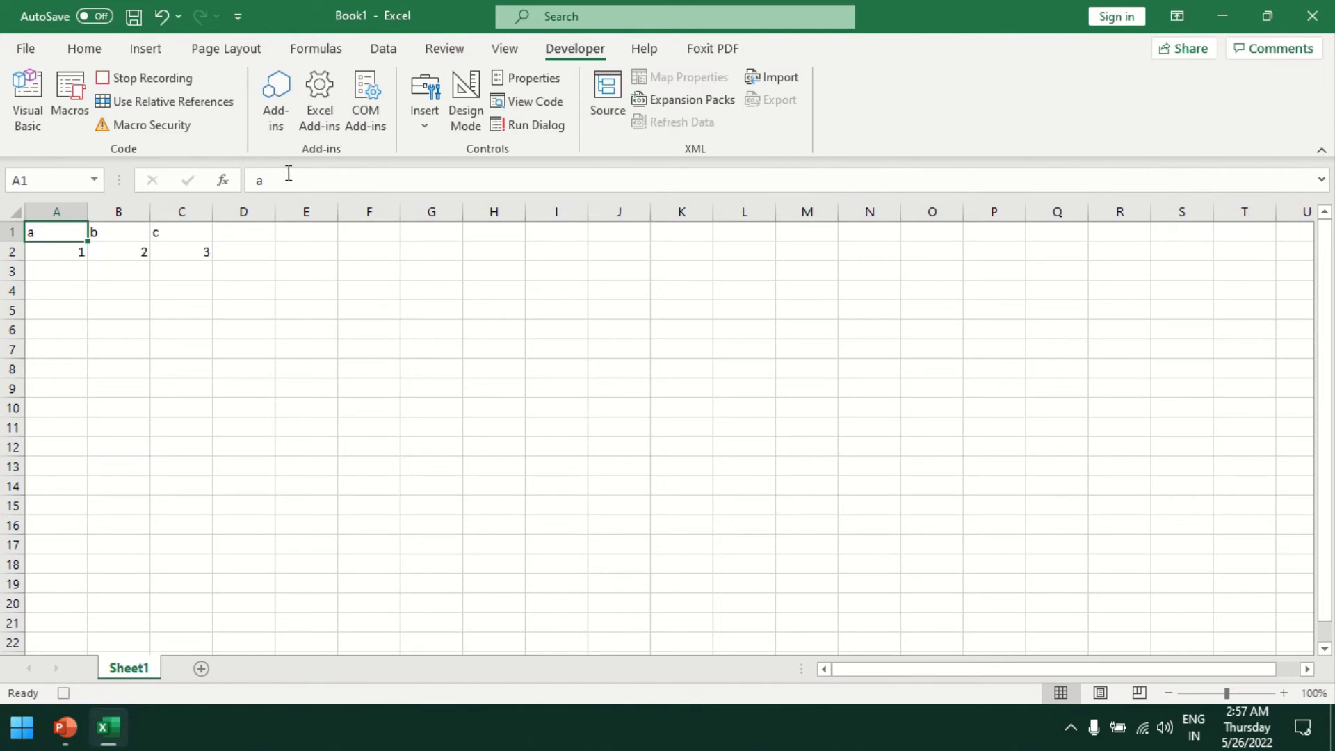
# - Hide the worksheet gridlines and select the table range A1:C2
pyautogui.click(510, 50)
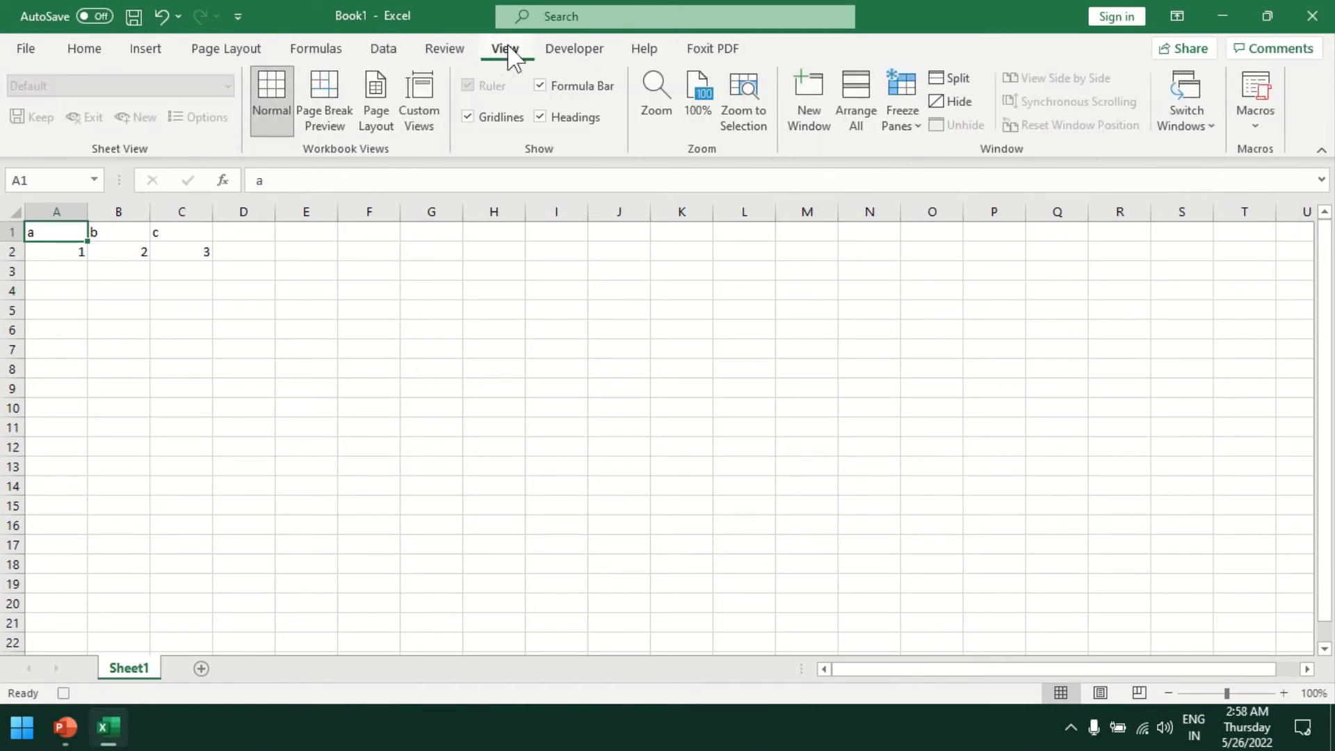
pyautogui.click(470, 118)
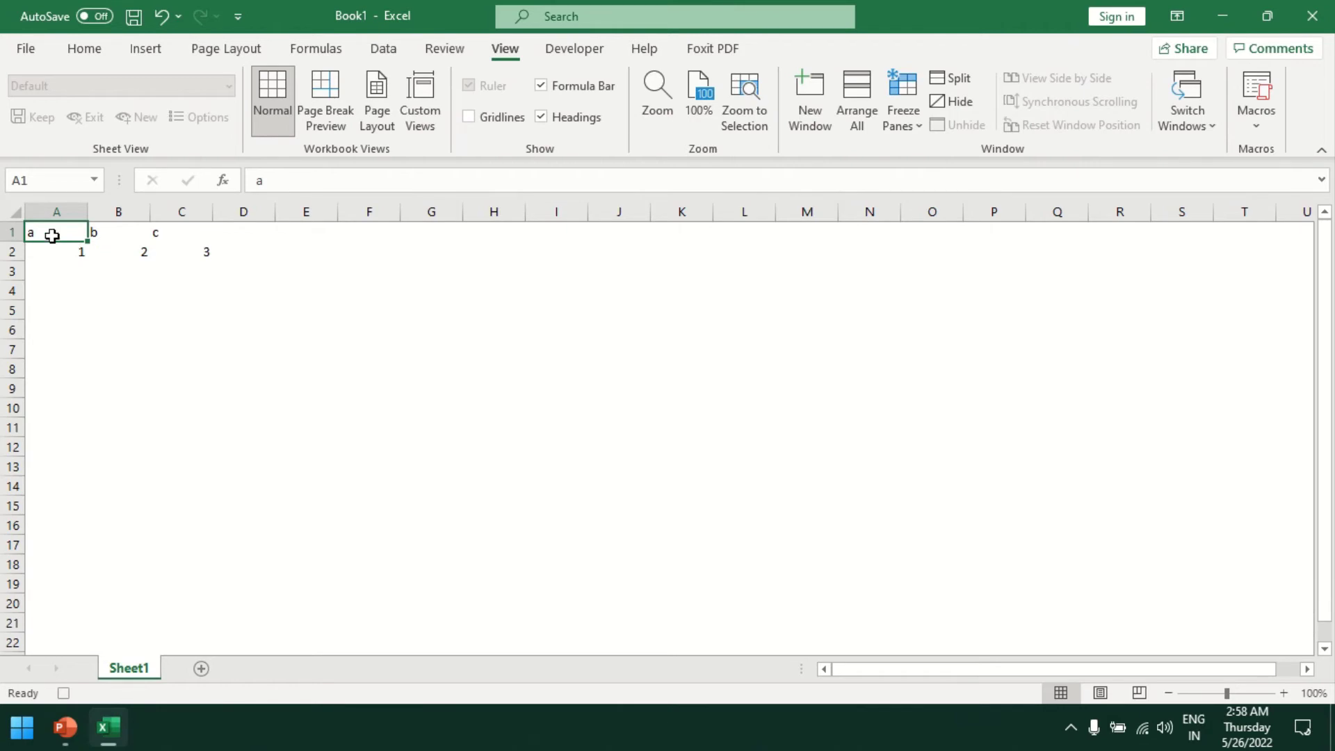
pyautogui.hotkey('ctrl', 'shift', 'Right')
pyautogui.hotkey('shift', 'Down')
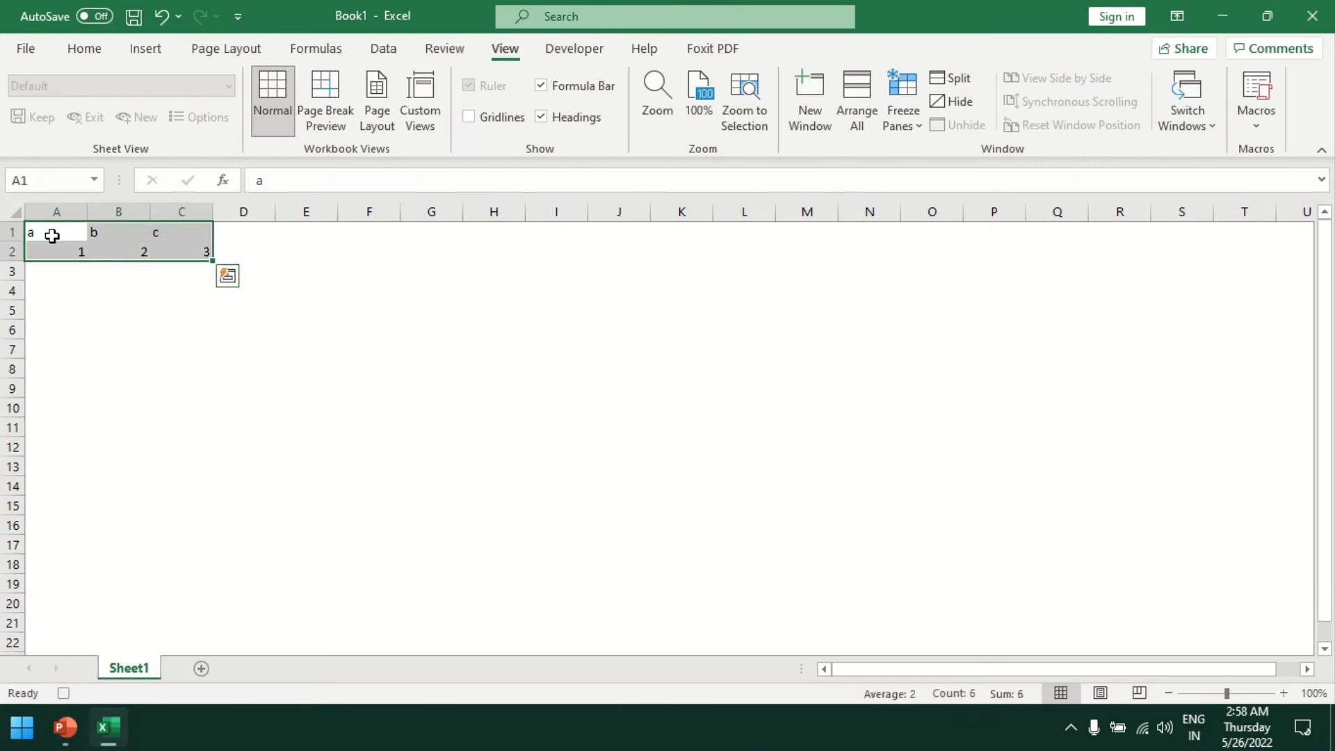
# - Apply All Borders to A1:C2 and centre its contents
pyautogui.hotkey('alt', 'h')
pyautogui.press('b')
pyautogui.press('a')
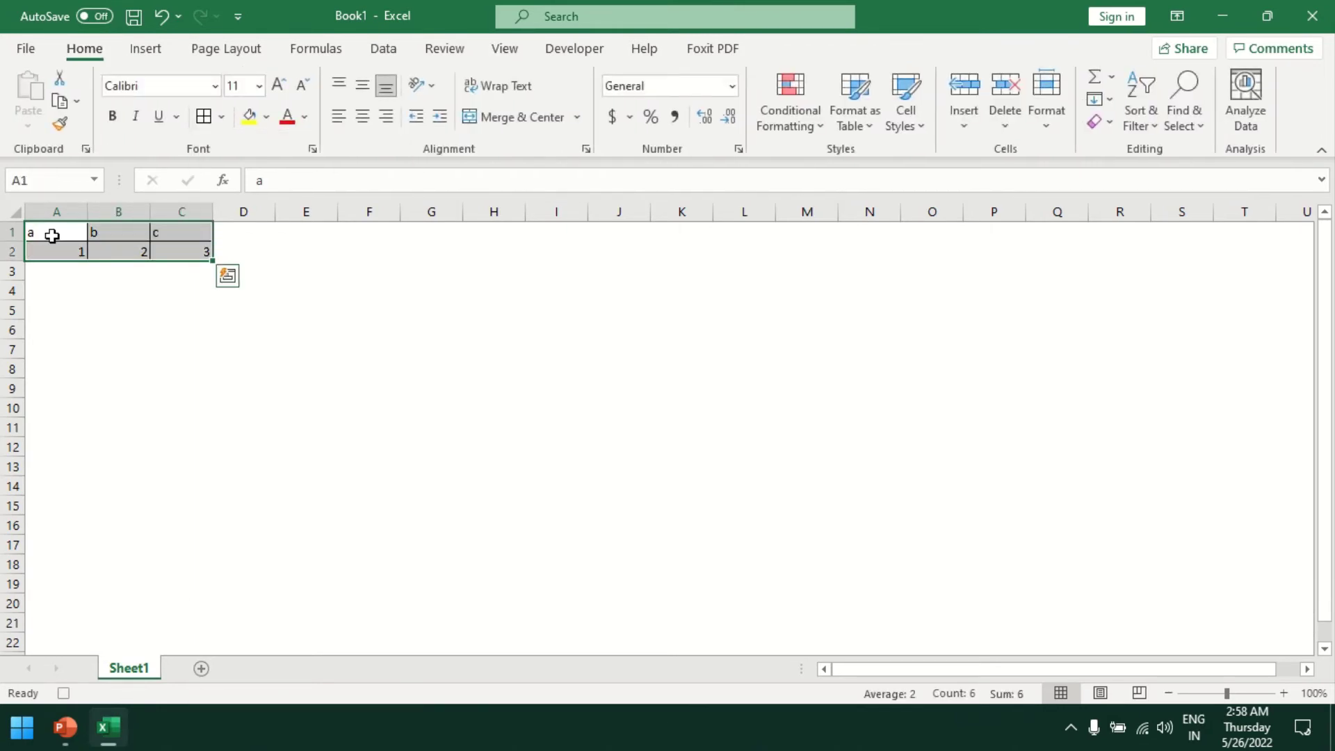
pyautogui.hotkey('alt', 'h')
pyautogui.press('a')
pyautogui.press('c')
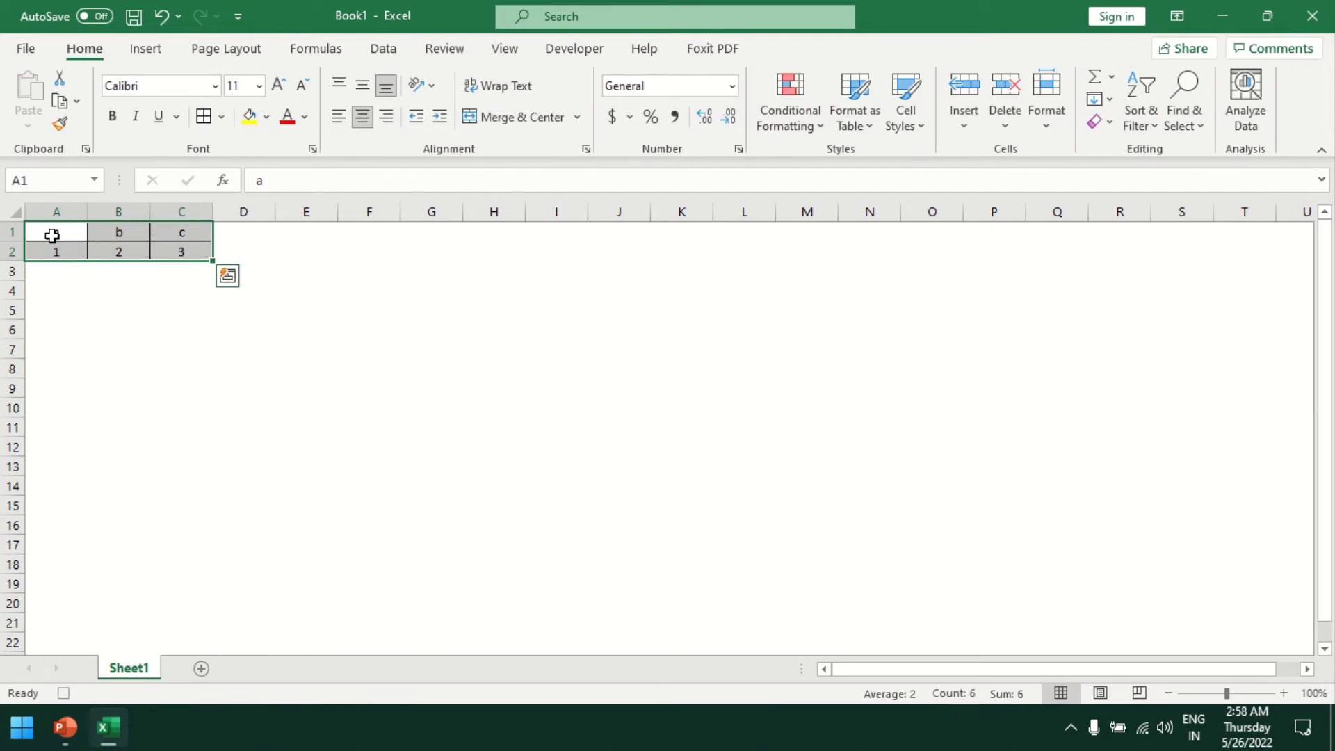
# - Fill the header row A1:C1 orange and return to cell A1
pyautogui.click(52, 236)
pyautogui.hotkey('shift', 'Right')
pyautogui.hotkey('shift', 'Right')
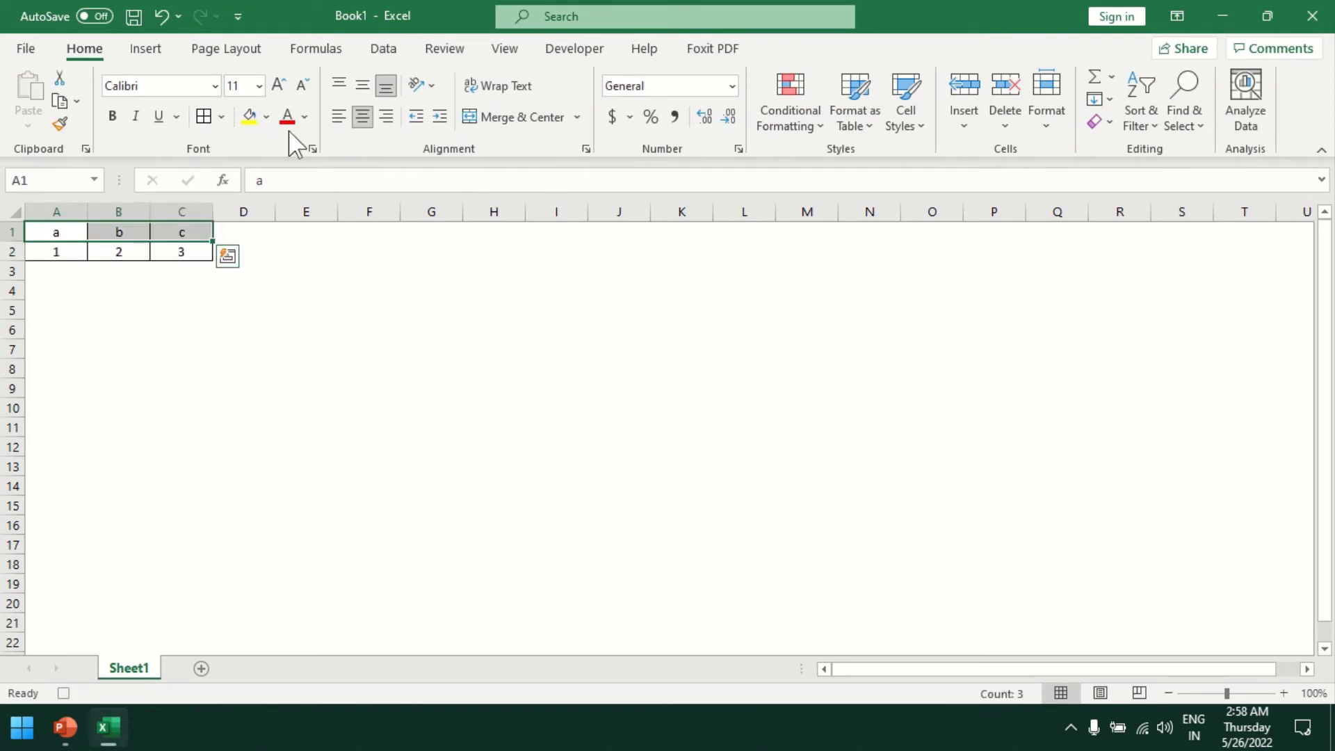
pyautogui.click(266, 116)
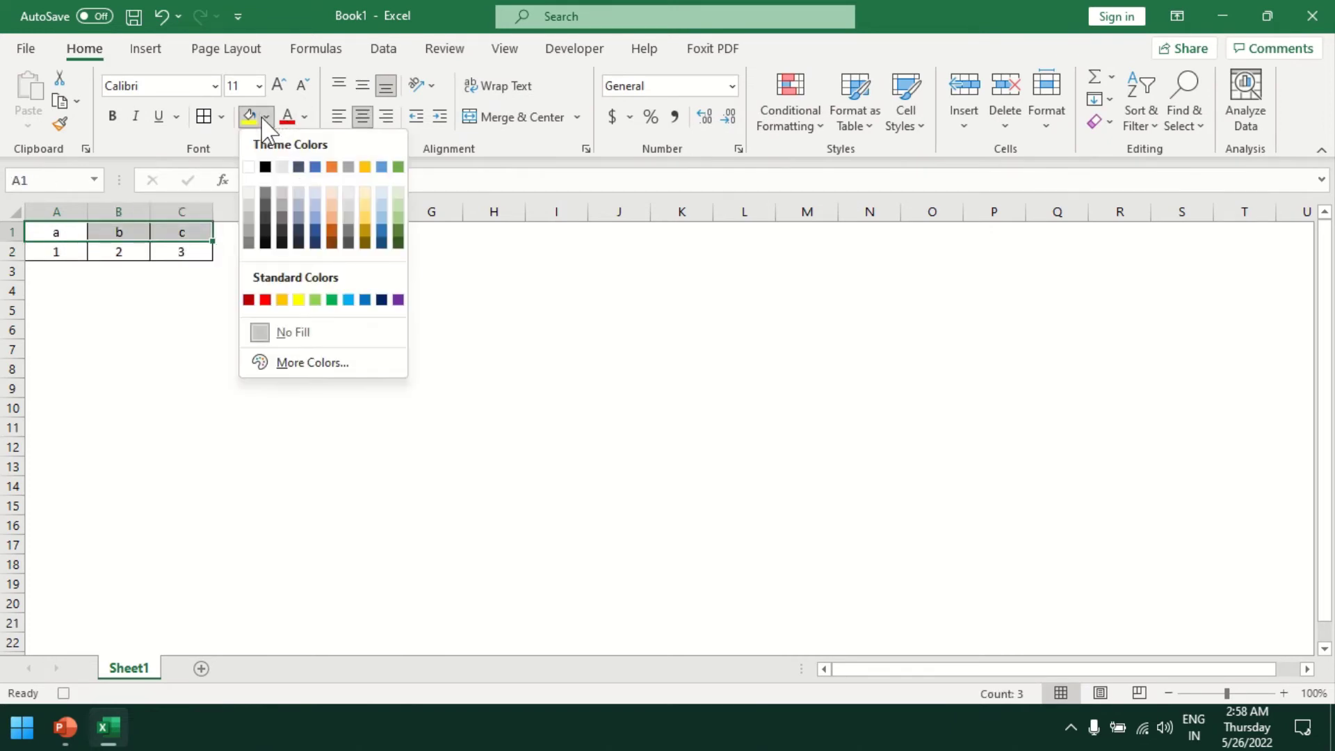
pyautogui.click(333, 169)
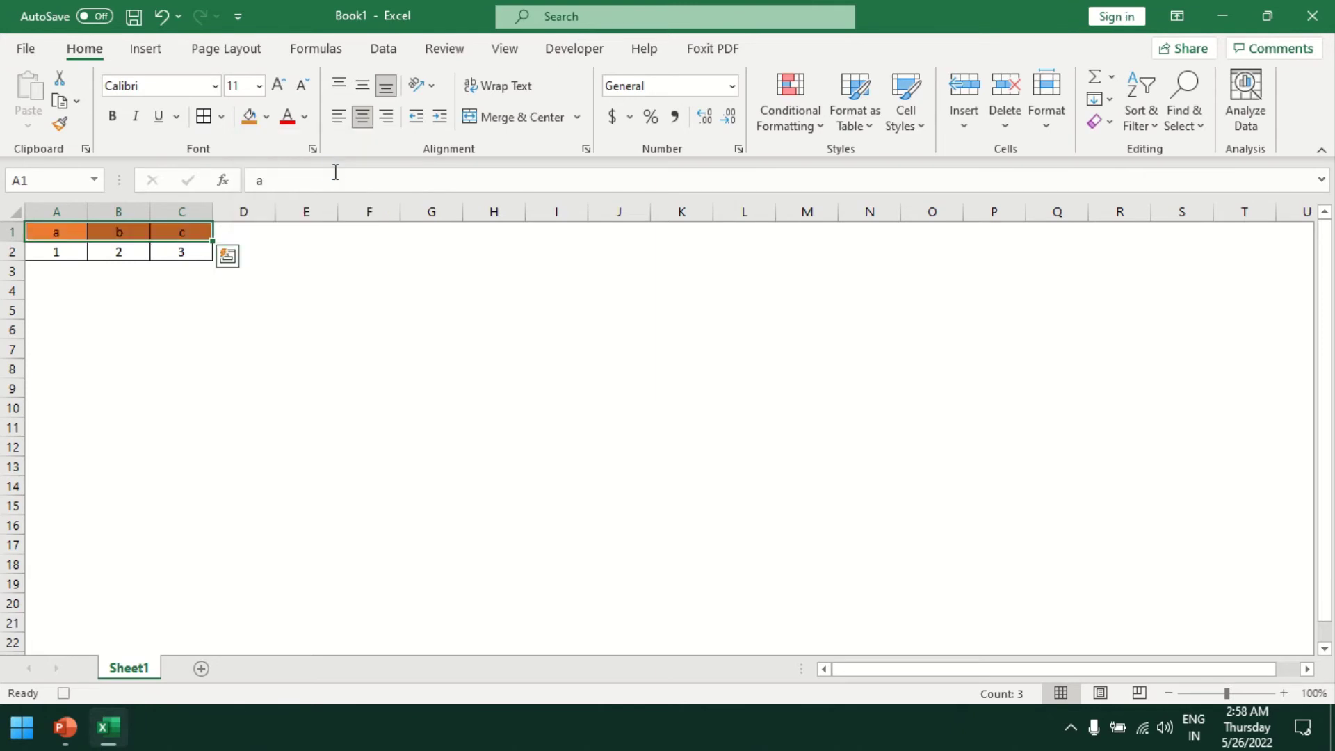
pyautogui.click(279, 314)
pyautogui.hotkey('ctrl', 'Up')
pyautogui.hotkey('ctrl', 'Left')
pyautogui.hotkey('ctrl', 'Left')
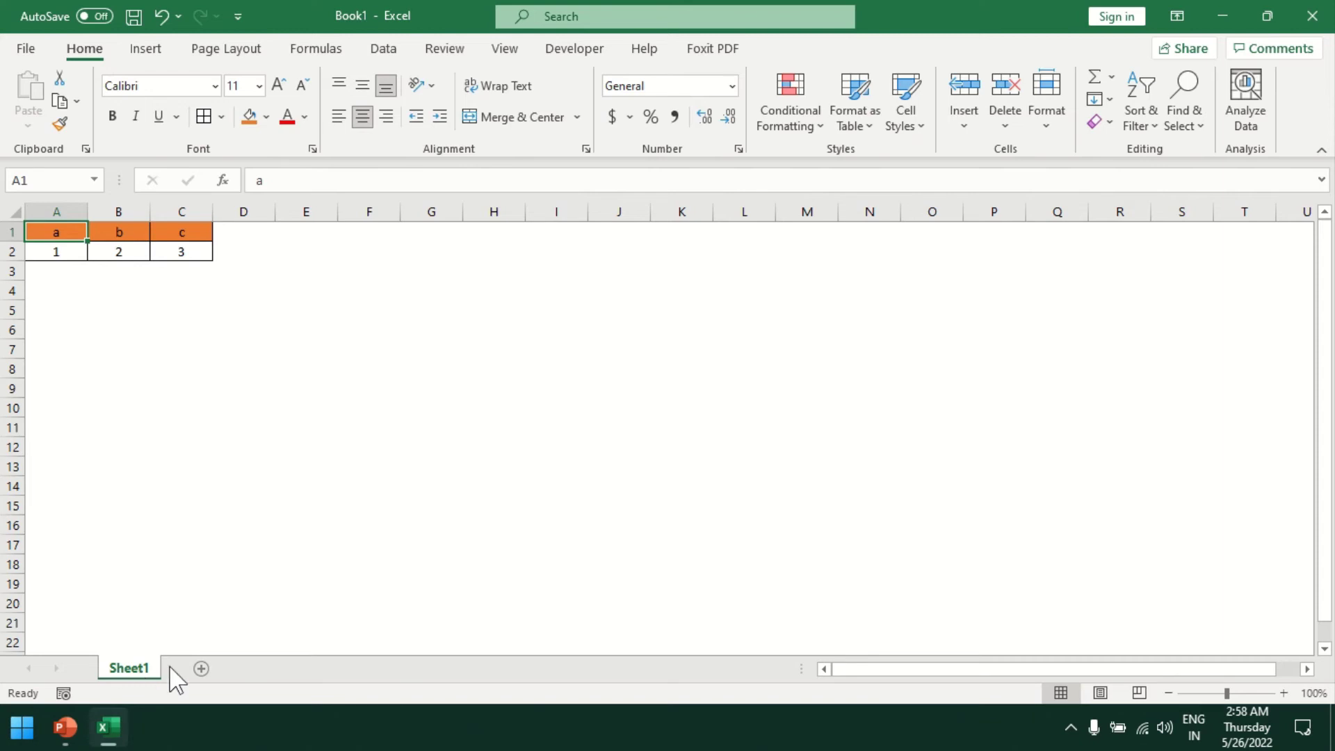
# - Add a new blank Sheet2 and permanently delete Sheet1
pyautogui.click(201, 668)
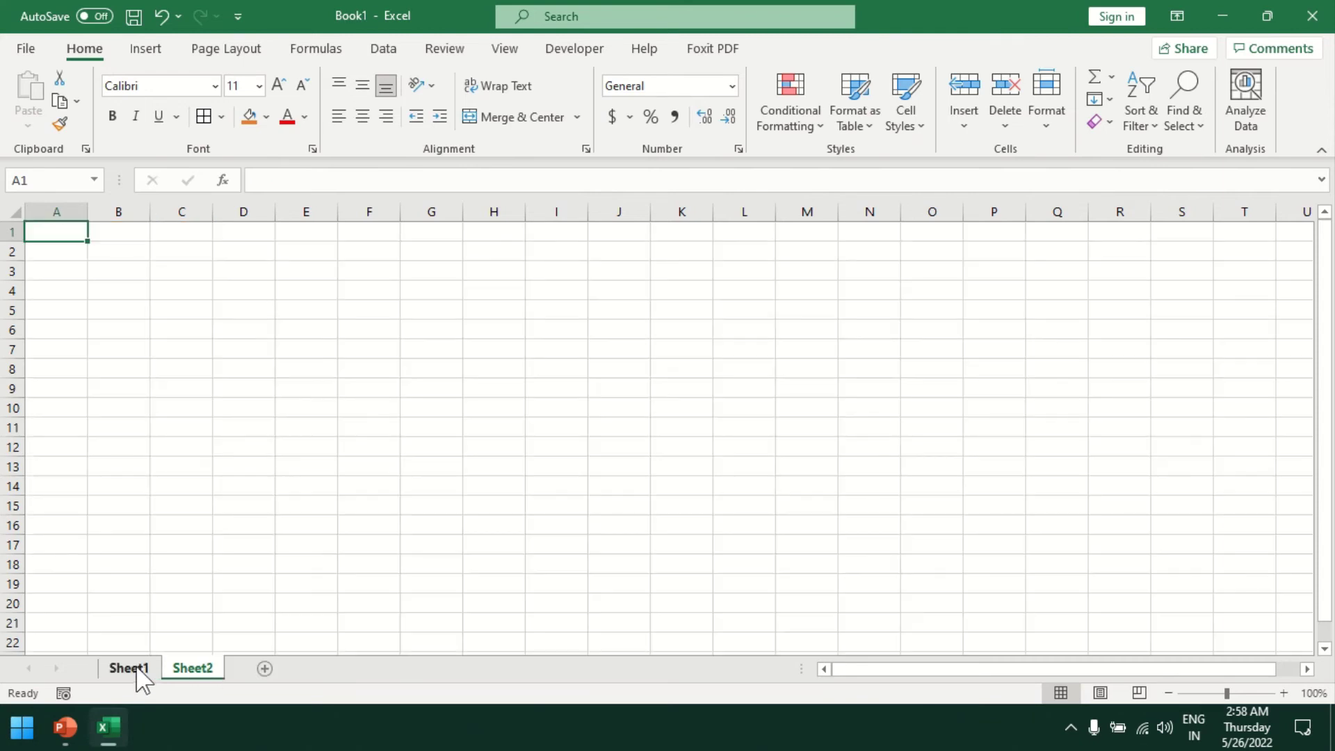
pyautogui.rightClick(133, 670)
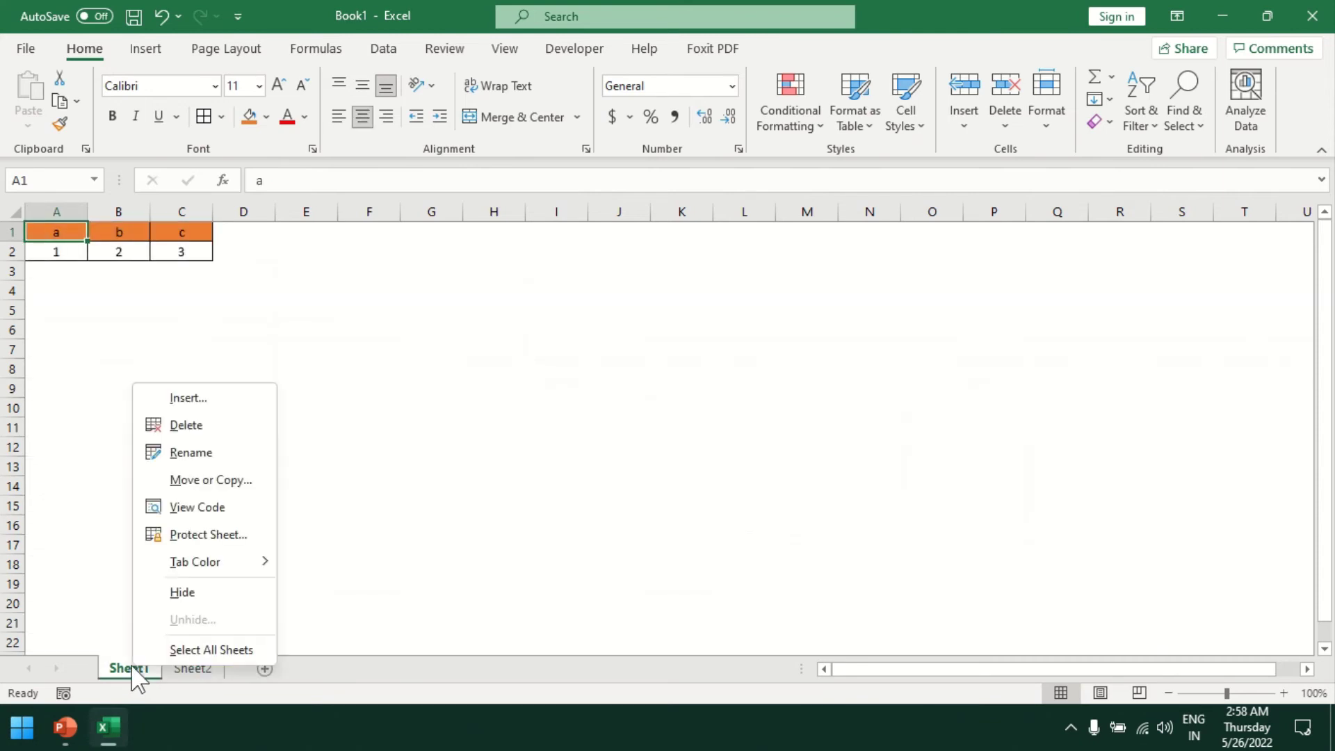
pyautogui.click(196, 426)
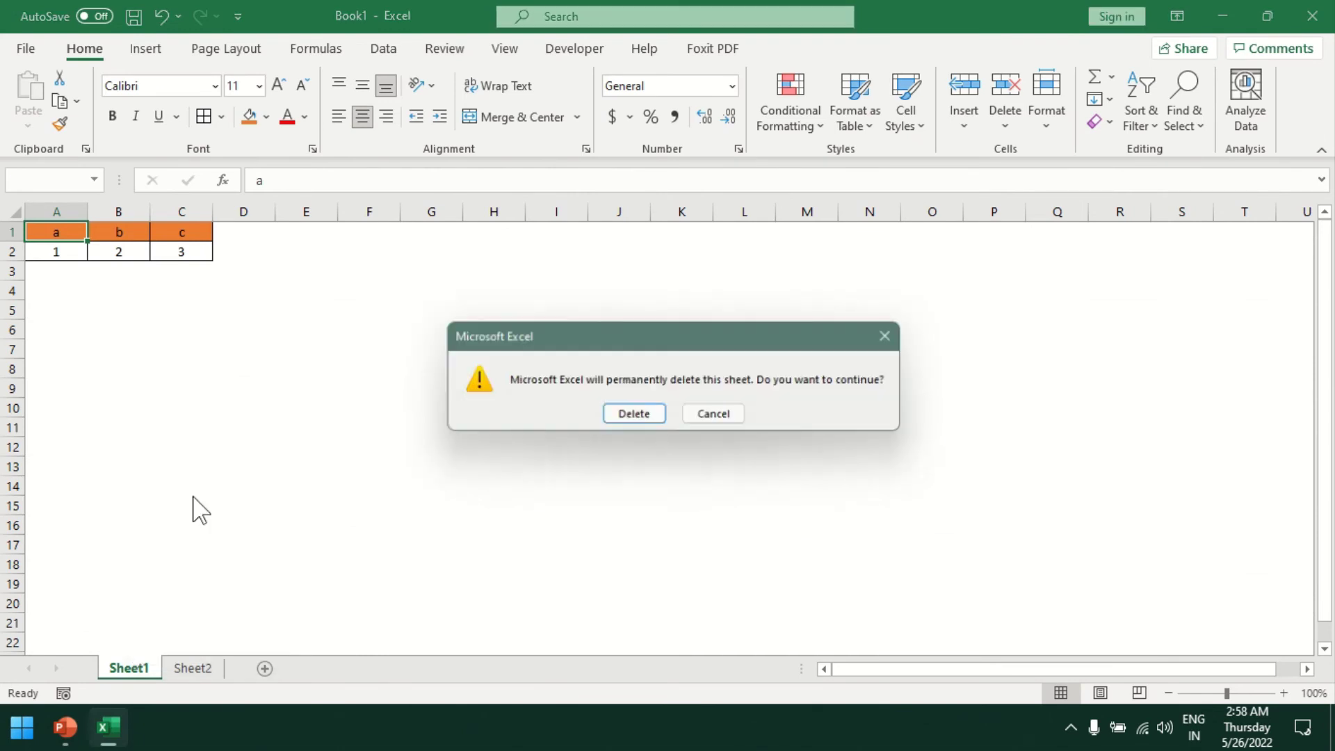
pyautogui.click(634, 416)
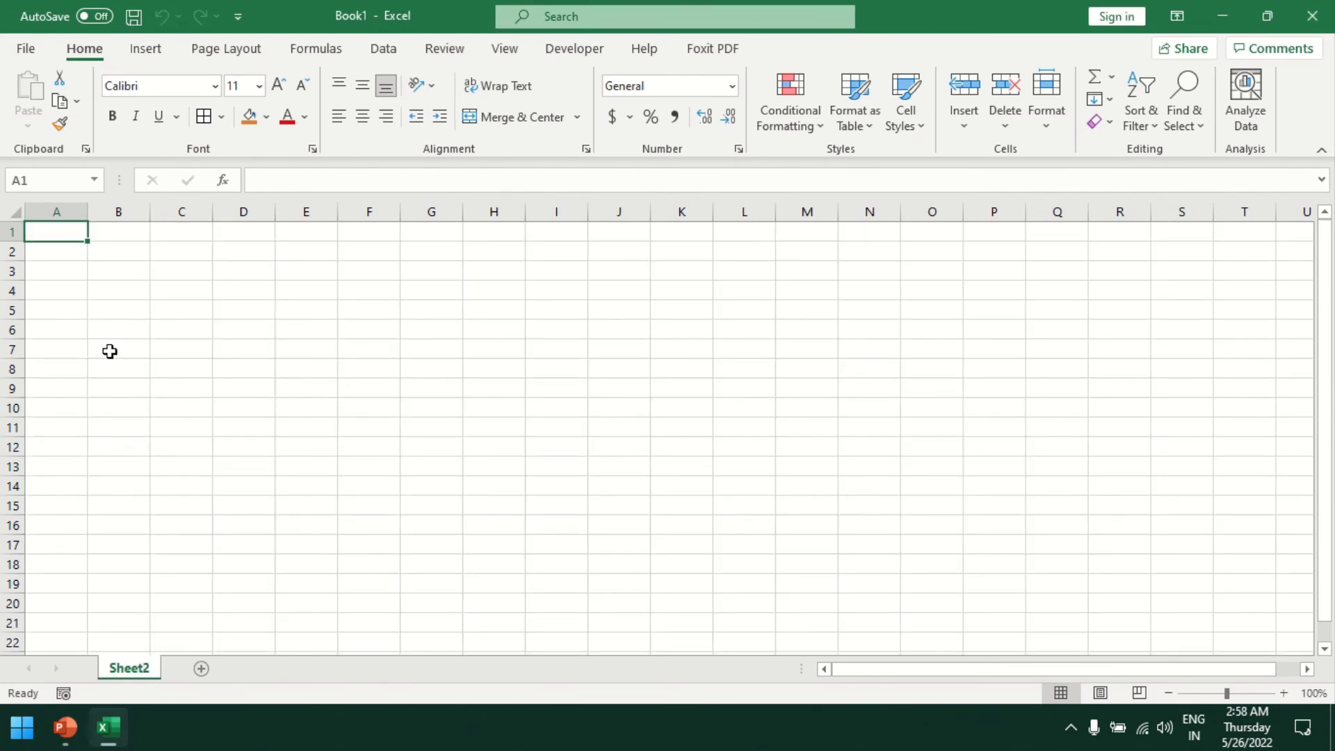
# - Enter the headers s, d, f across A1:C1
pyautogui.write('s')
pyautogui.press('Tab')
pyautogui.write('d')
pyautogui.press('Tab')
pyautogui.write('f')
pyautogui.press('Return')
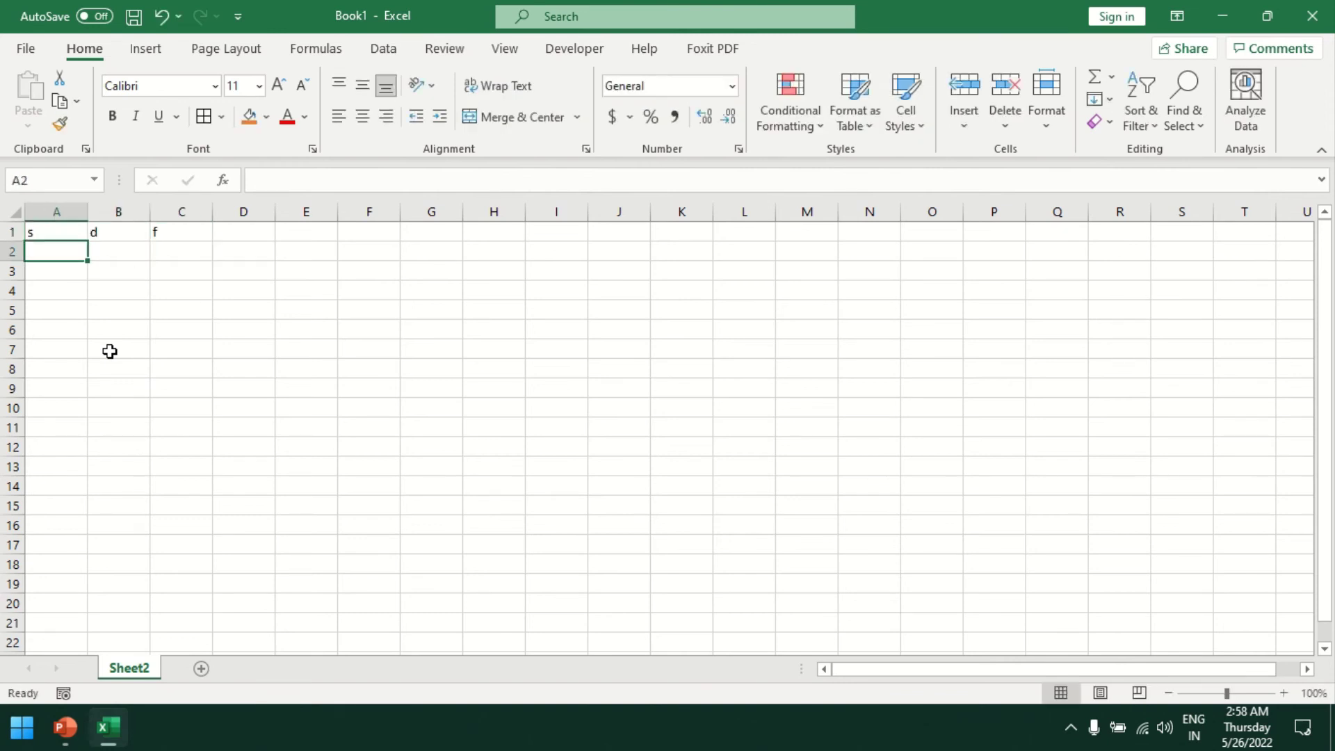
# - Enter 4, 5, 6 across A2:C2 and move back to cell A2
pyautogui.write('4')
pyautogui.press('Tab')
pyautogui.write('5')
pyautogui.press('Tab')
pyautogui.write('6')
pyautogui.press('Tab')
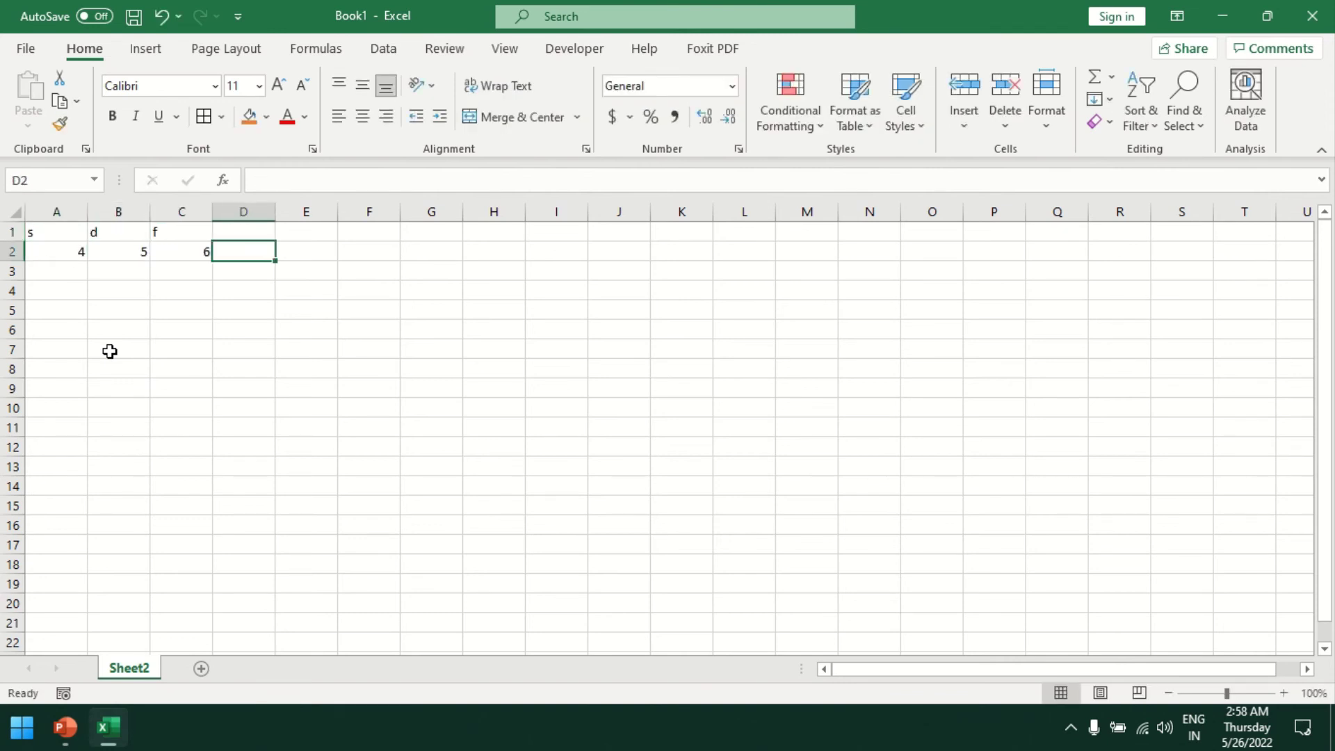
pyautogui.press('Left')
pyautogui.press('Down')
pyautogui.press('Down')
pyautogui.press('Left')
pyautogui.press('Left')
pyautogui.press('Up')
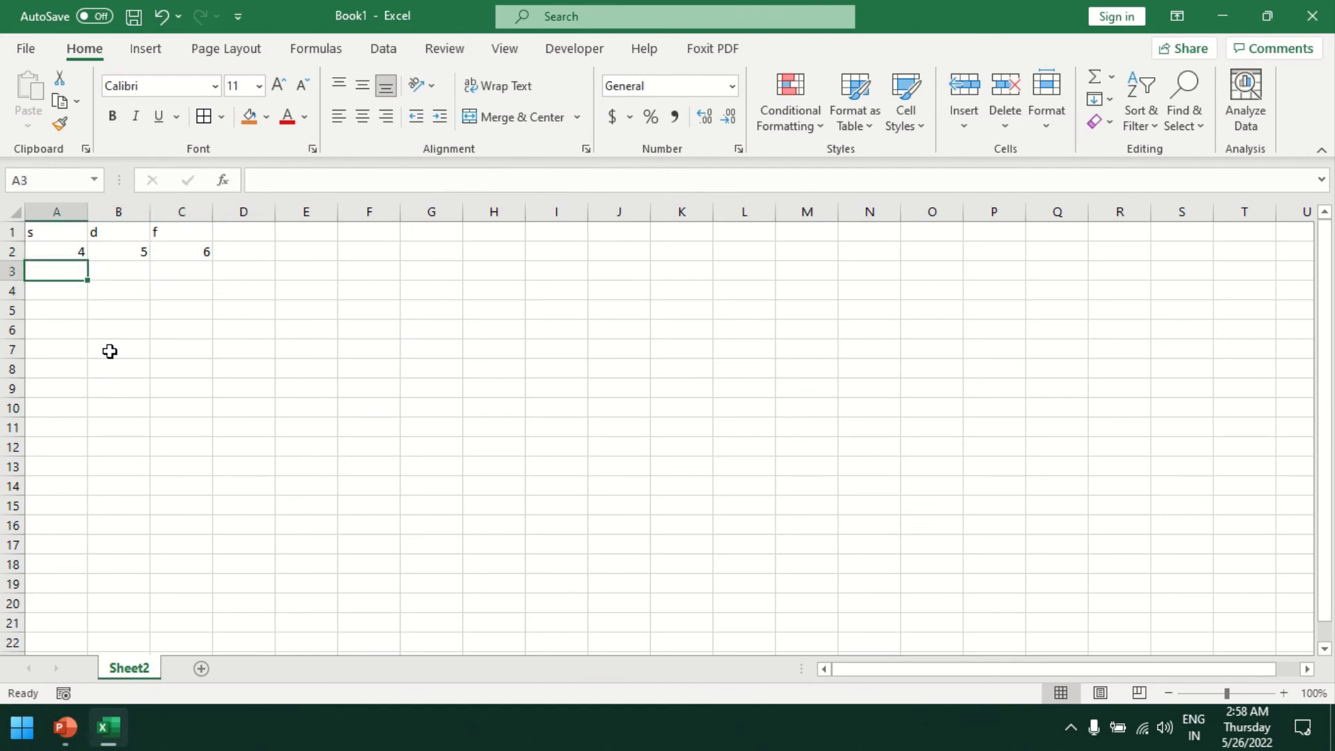
# - Fill row 2's values 4, 5, 6 down through A2:C7 with Ctrl+D
pyautogui.press('Up')
pyautogui.hotkey('shift', 'Right')
pyautogui.hotkey('shift', 'Right')
pyautogui.moveTo(110, 351); pyautogui.dragTo(110, 352)
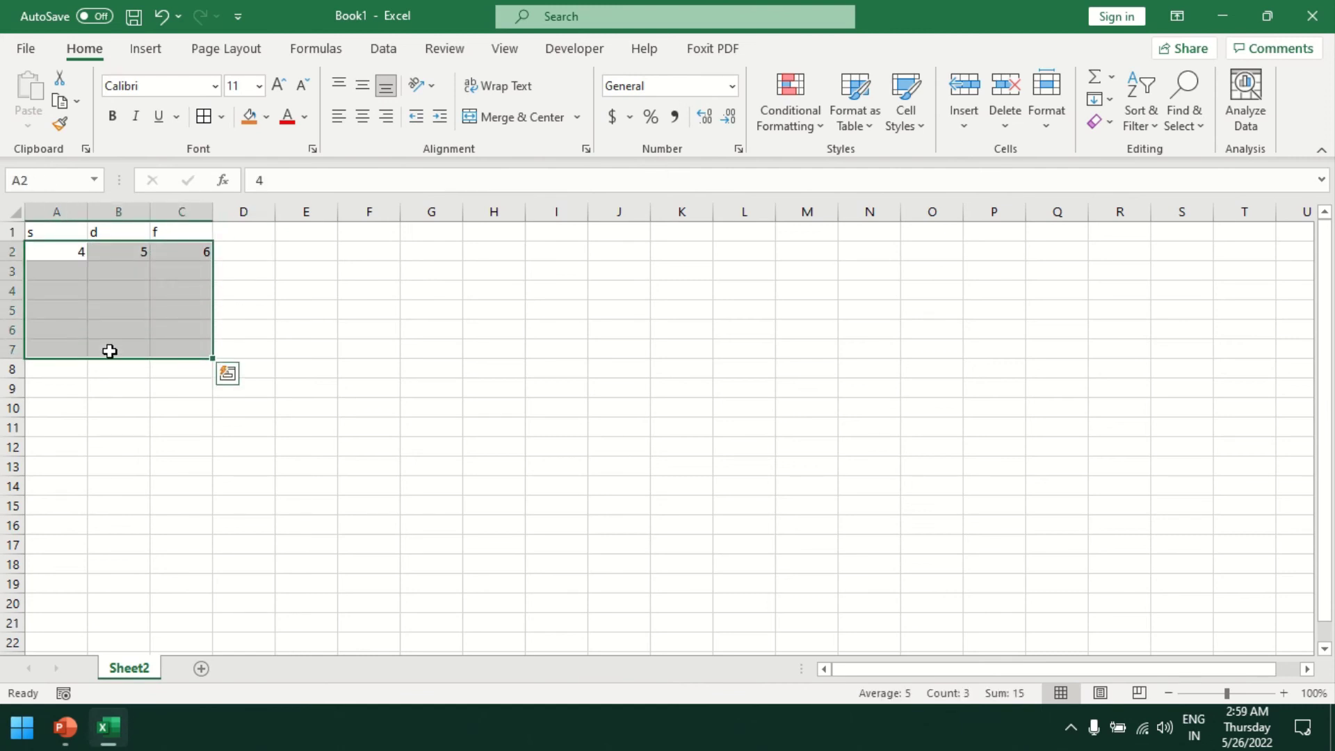
pyautogui.hotkey('ctrl', 'd')
pyautogui.hotkey('ctrl', 'Home')
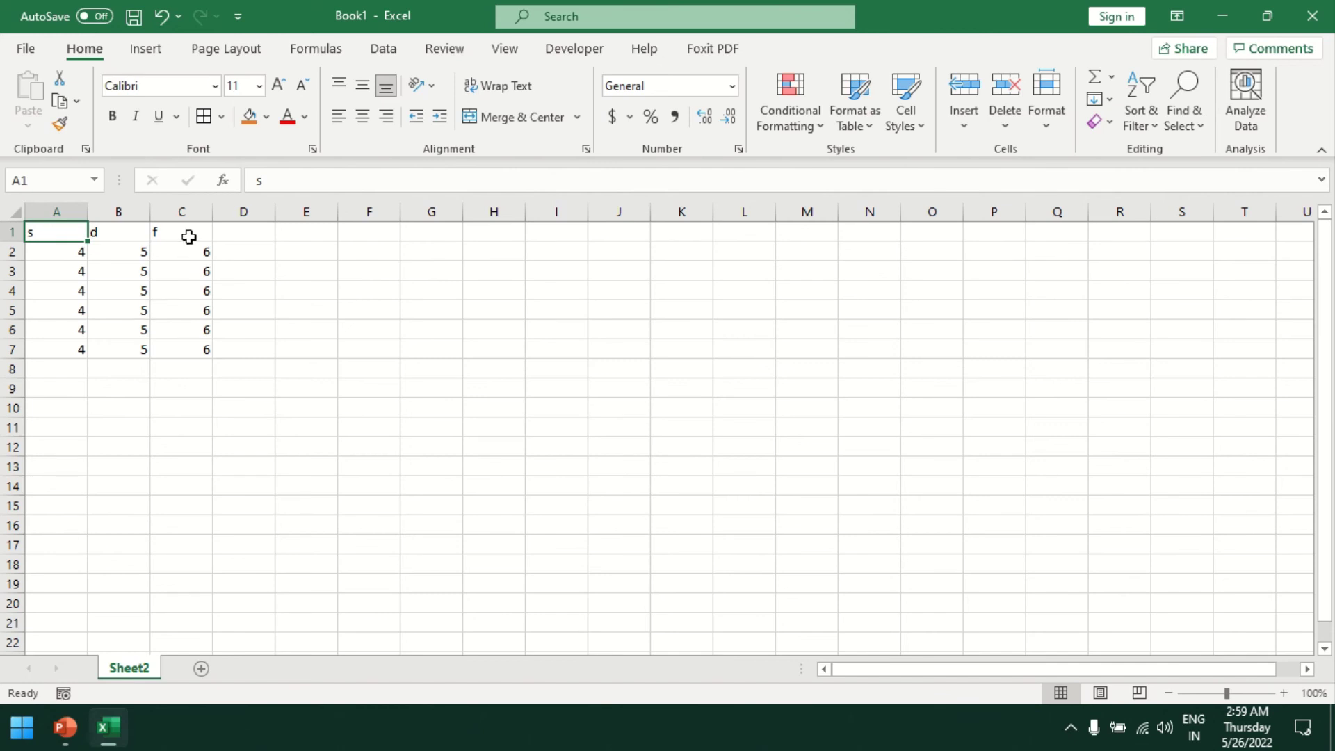
# - Run the recorded Test macro from the Macro dialog on Sheet2's table
pyautogui.click(557, 55)
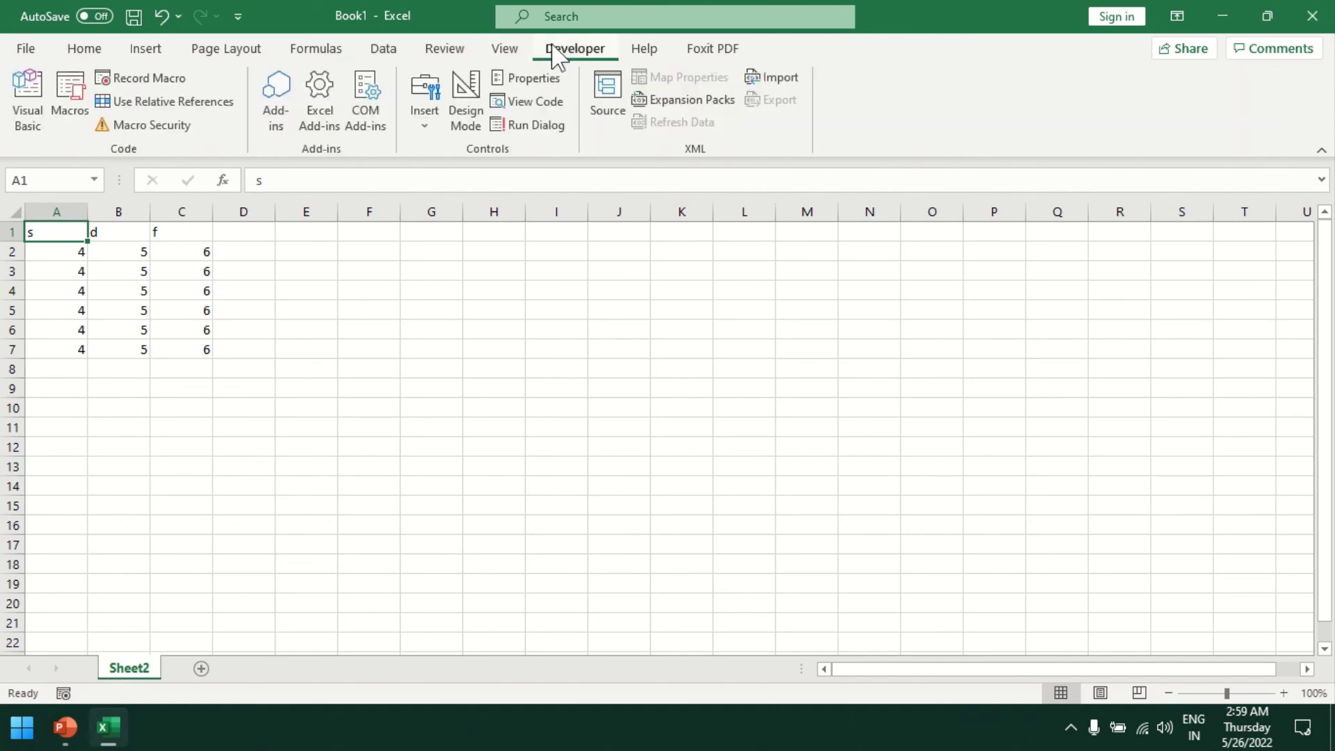
pyautogui.click(76, 110)
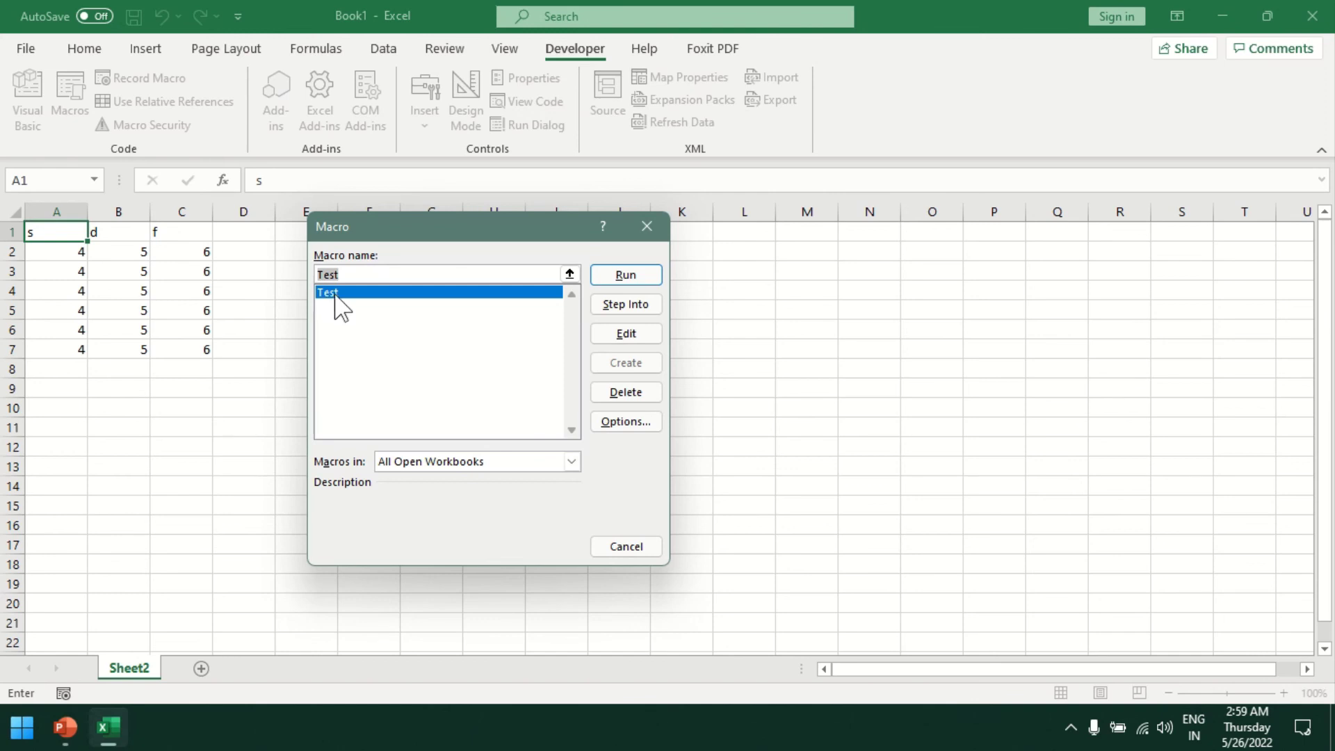
pyautogui.click(615, 276)
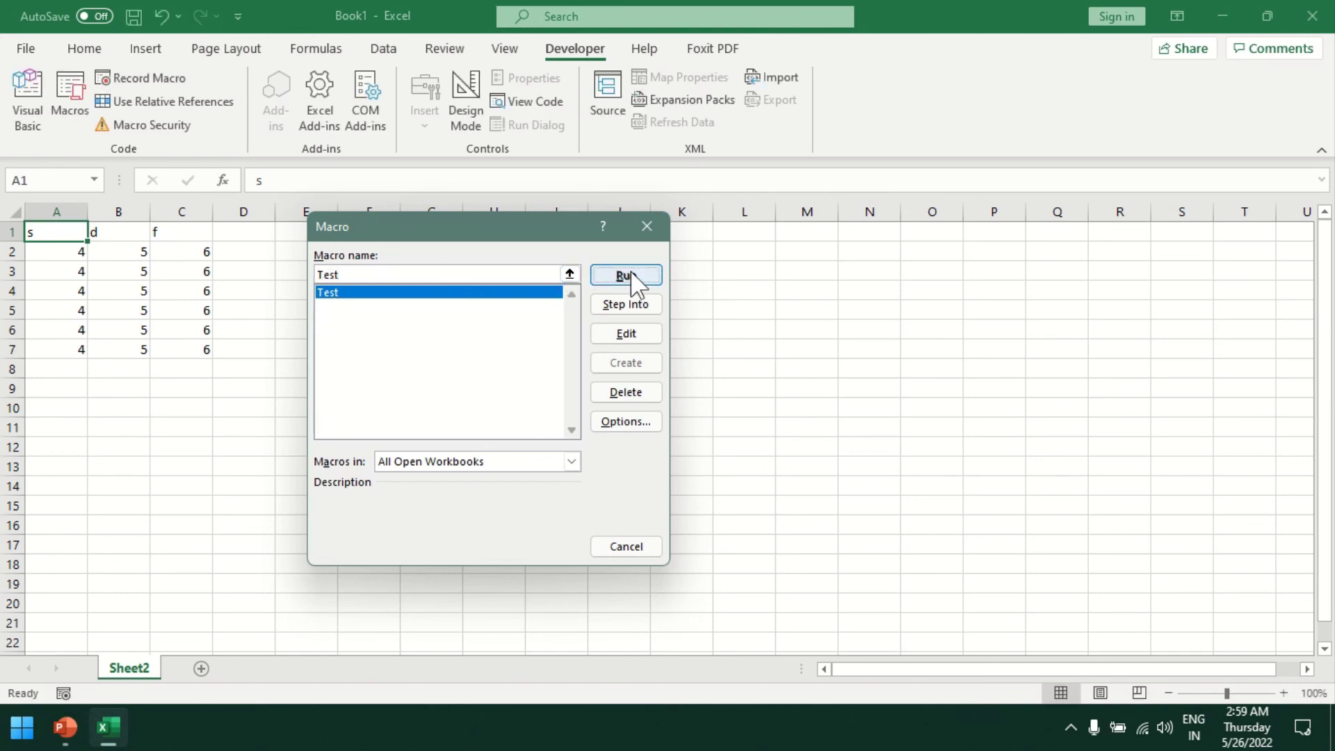